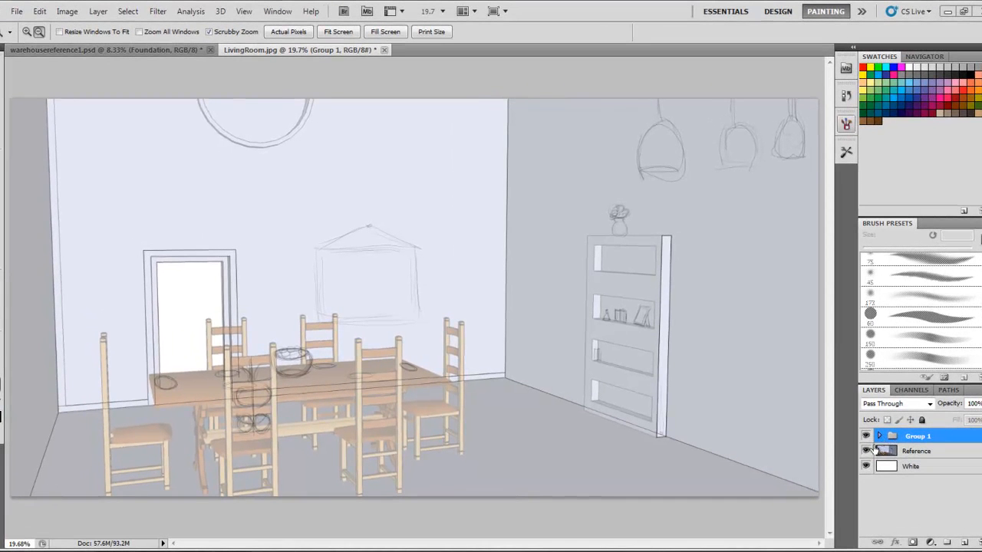
Expand Group 1 and hide the Detail Sketch layer
click(879, 436)
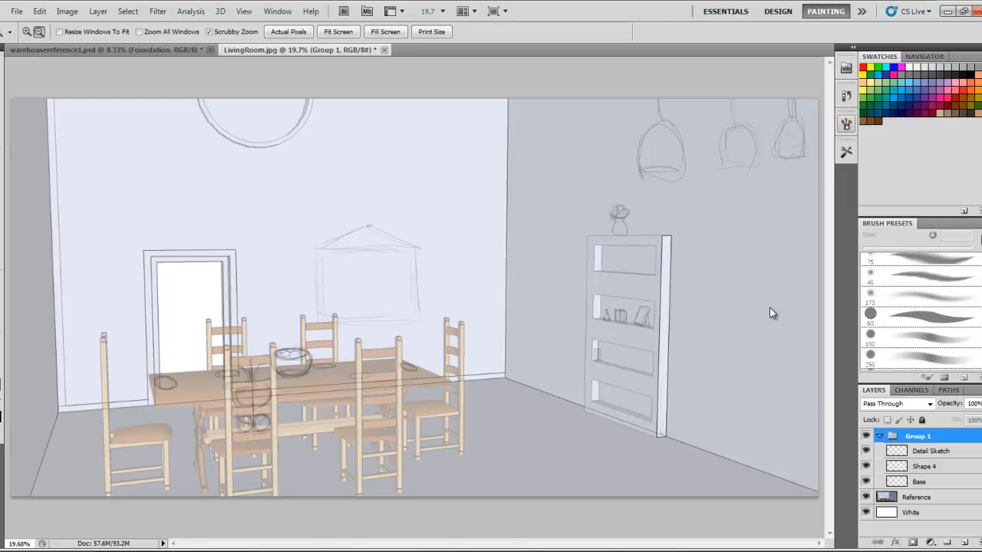
click(866, 451)
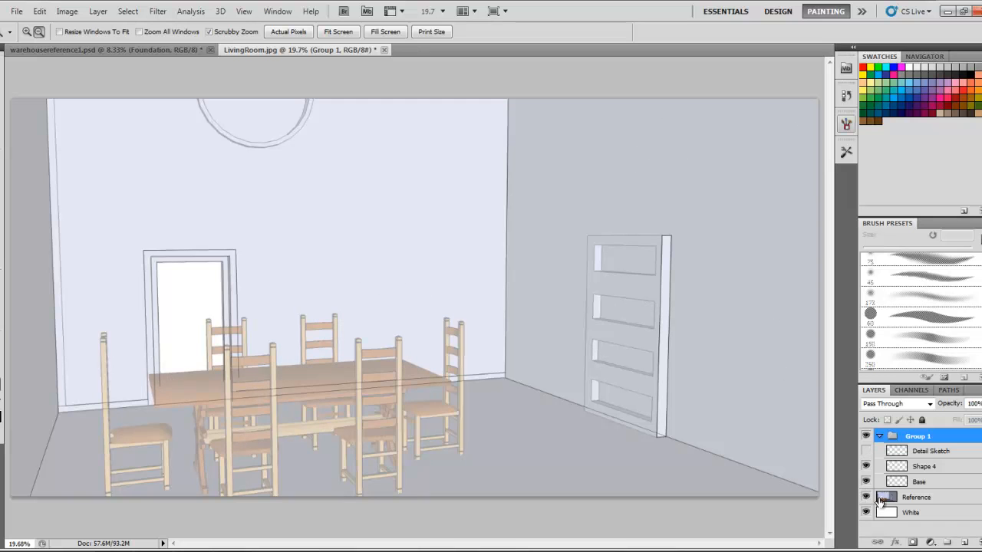
click(886, 516)
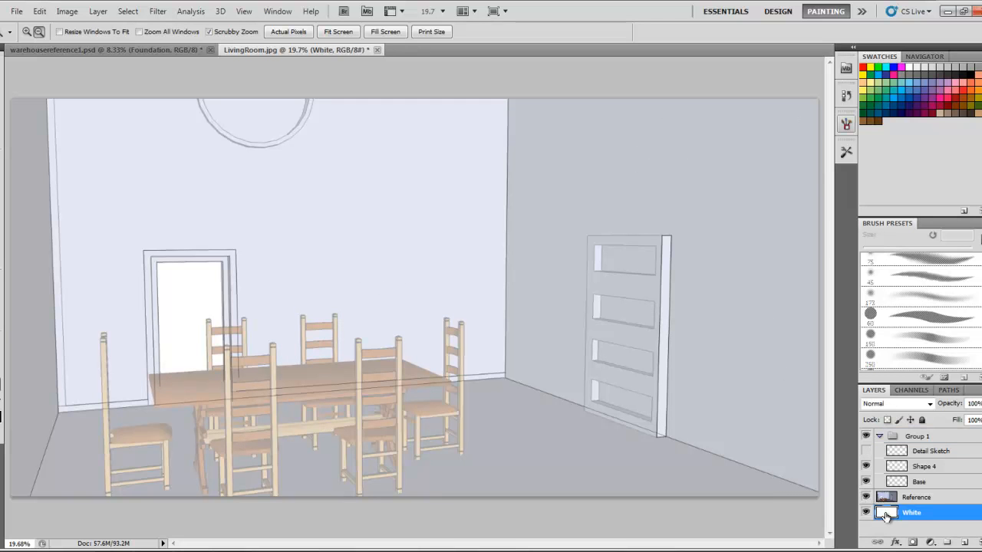
click(884, 498)
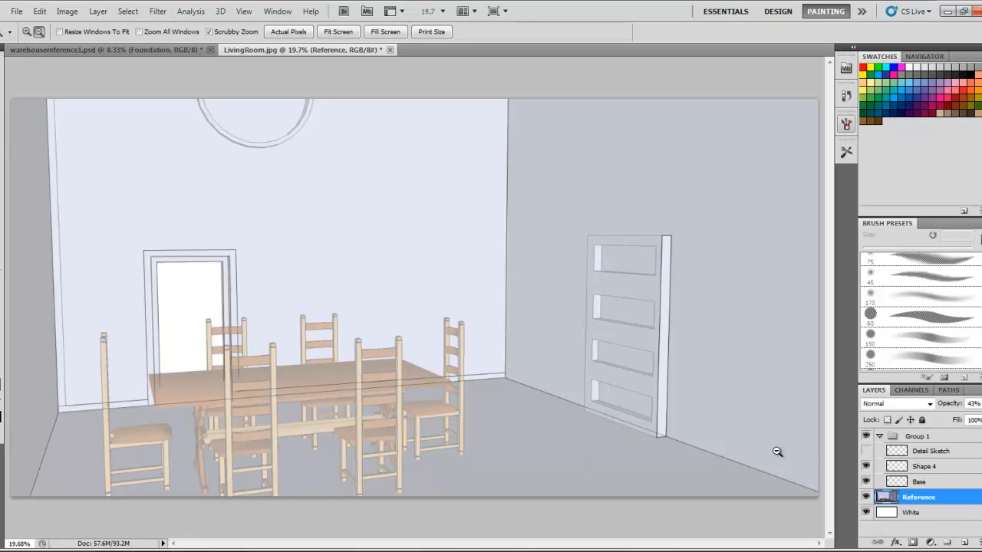
Toggle the Reference and Shape 4 layers on and off to compare the sketch with the line work
click(865, 499)
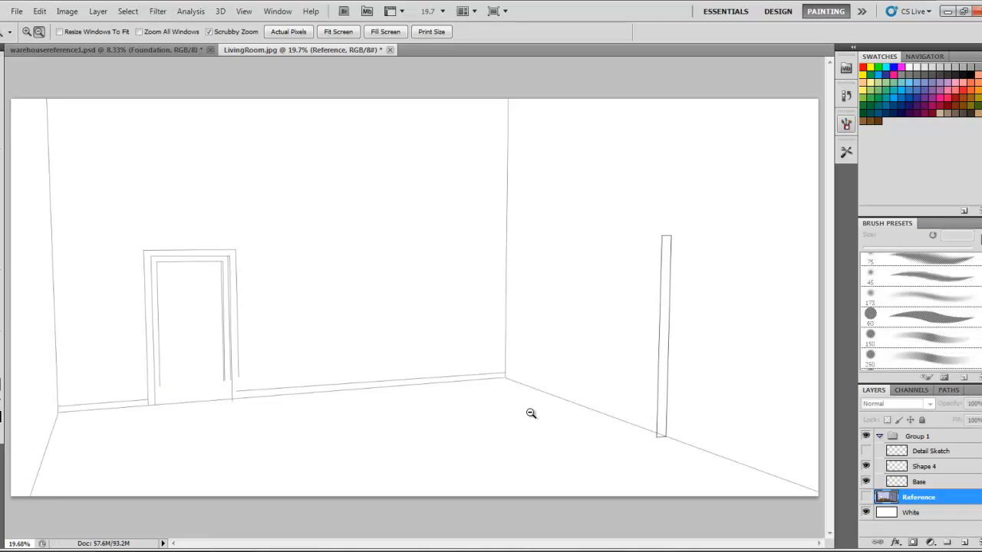
click(865, 452)
click(865, 497)
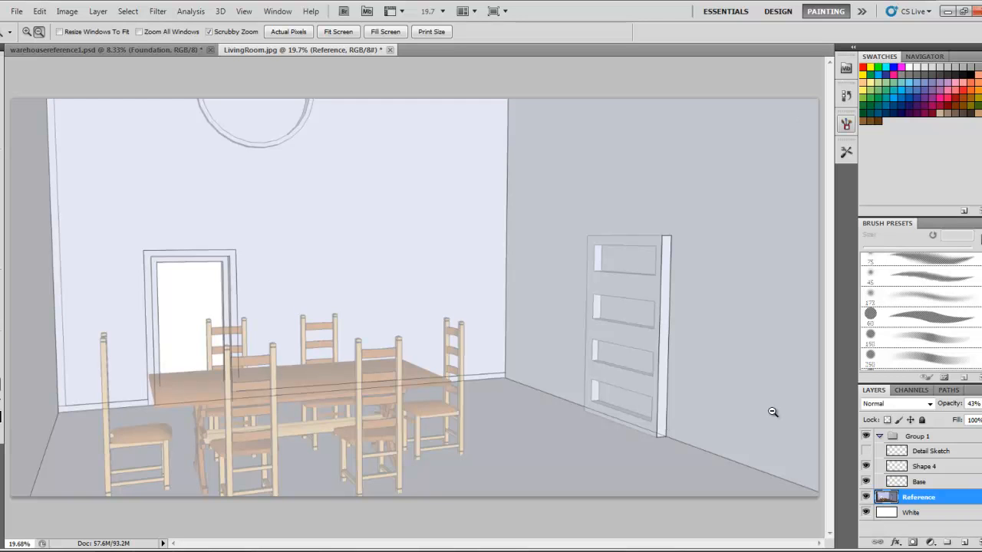
click(901, 466)
click(866, 466)
click(866, 466)
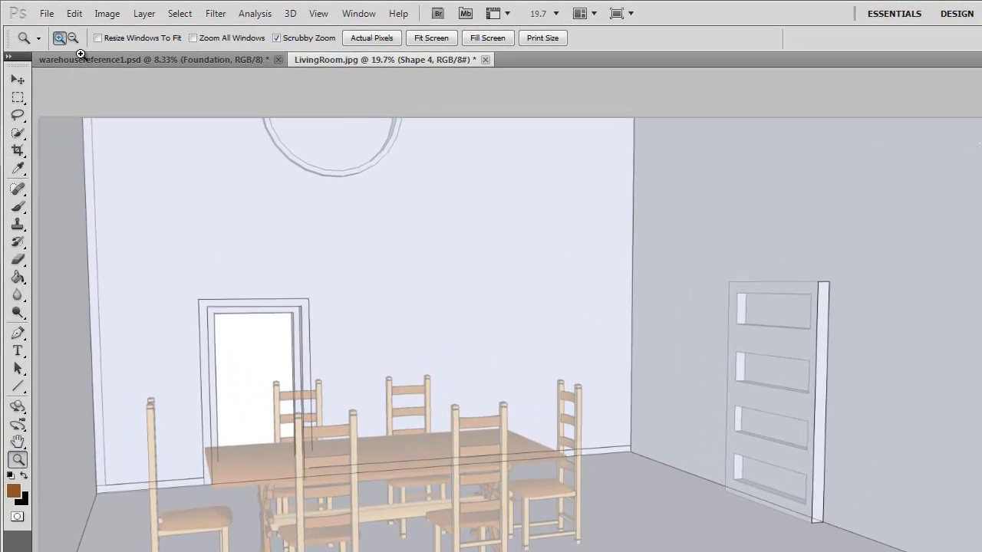
Draw a brown line along the dresser's top edge with the Line tool, then undo it
click(822, 269)
click(740, 274)
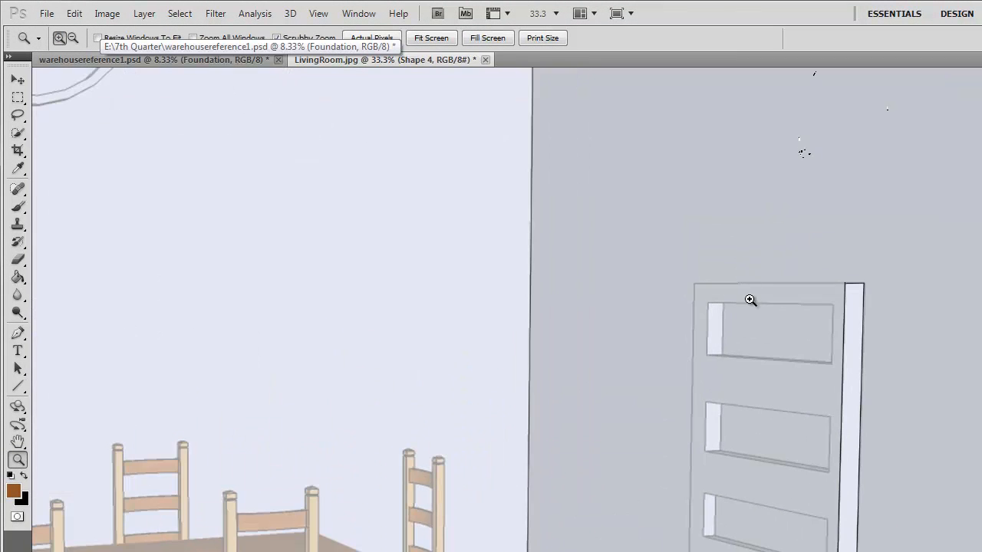
click(747, 298)
click(755, 298)
click(759, 291)
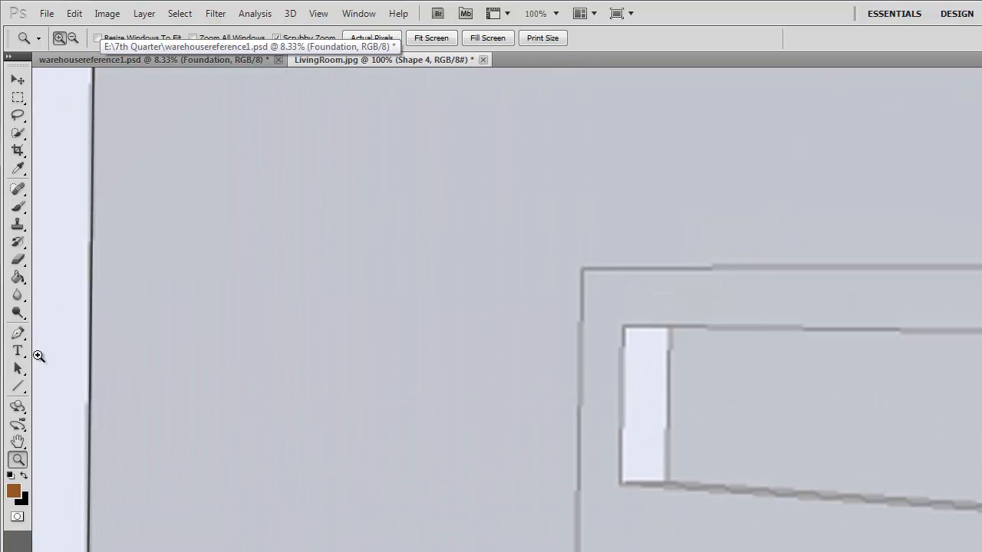
click(19, 386)
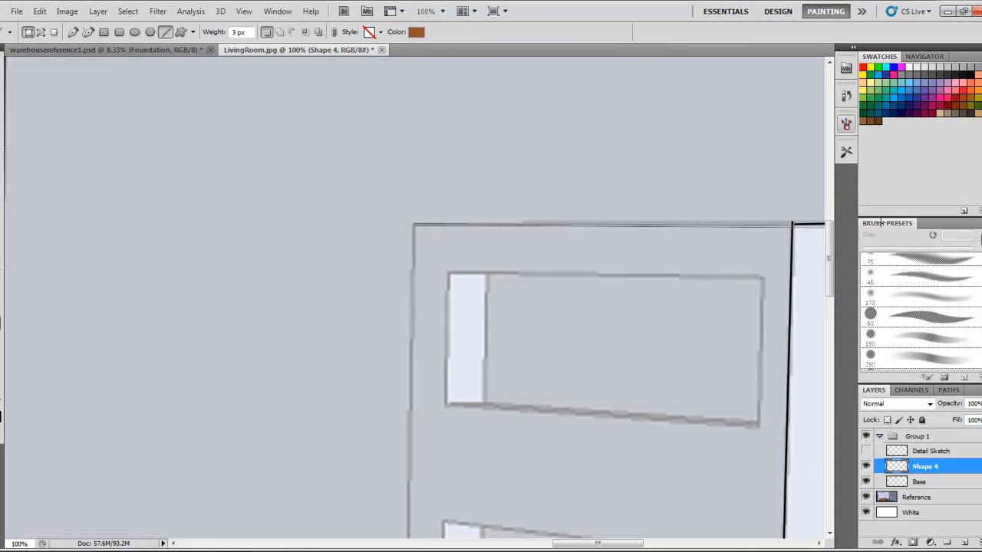
drag(881, 223, 575, 223)
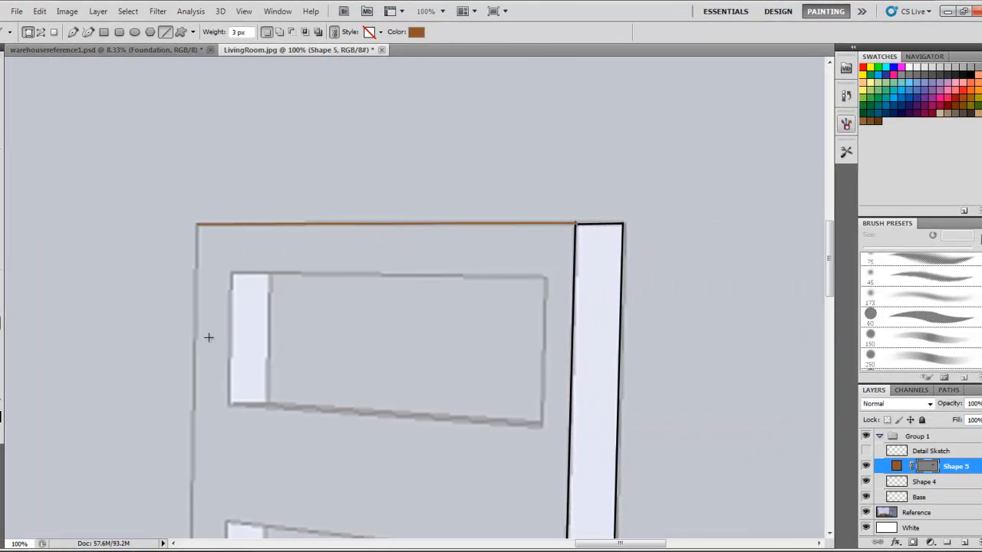
key(ctrl+z)
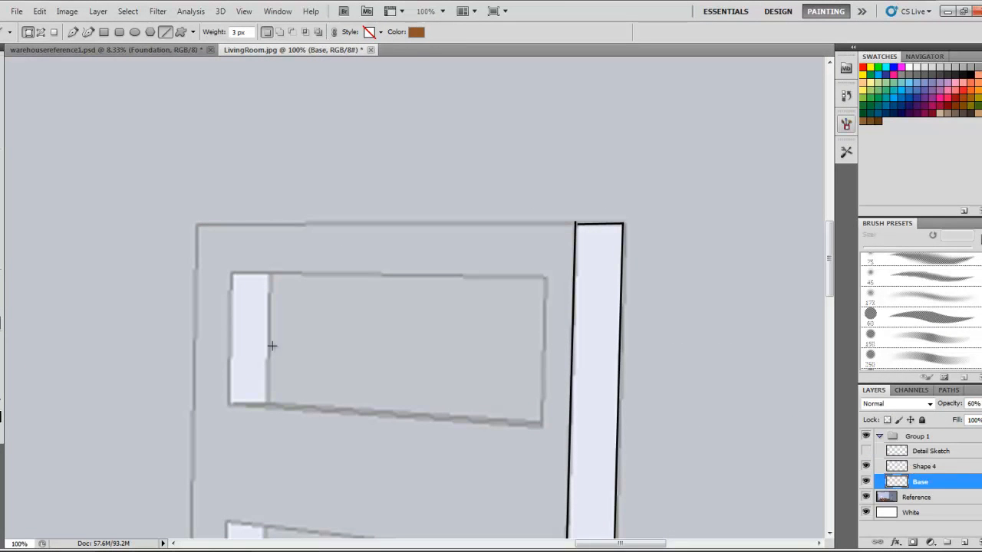
Reset the colours to black and draw lines along the dresser's top and left edges
key(d)
drag(198, 225, 576, 224)
drag(198, 224, 180, 490)
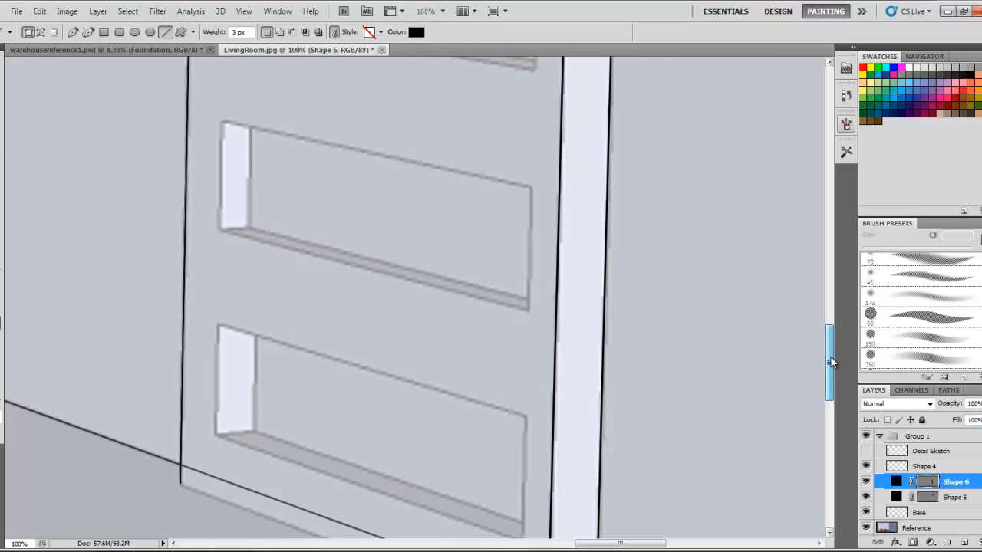
Trace the dresser's bottom edge and outline the lowest shelf opening with lines
drag(830, 355, 831, 376)
drag(225, 385, 547, 500)
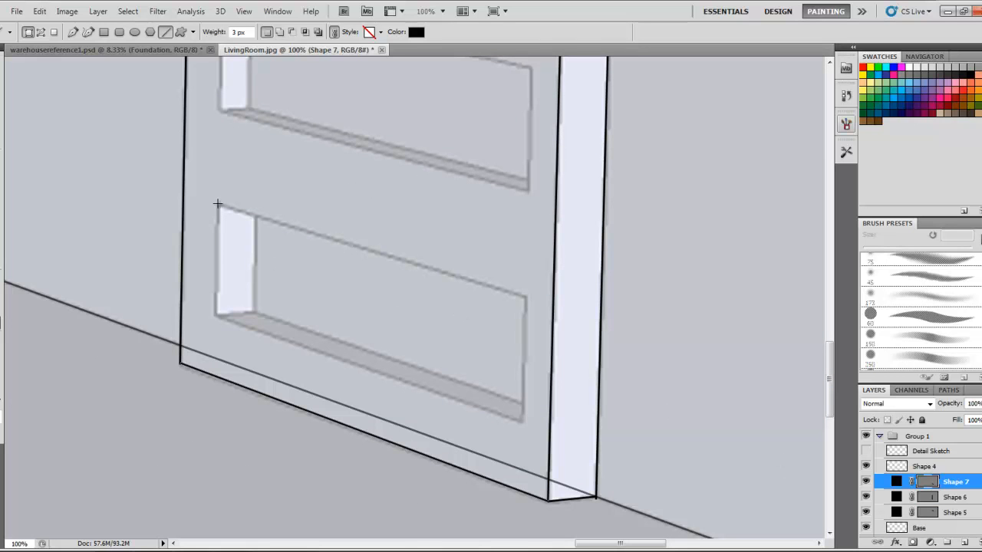
drag(221, 234, 219, 207)
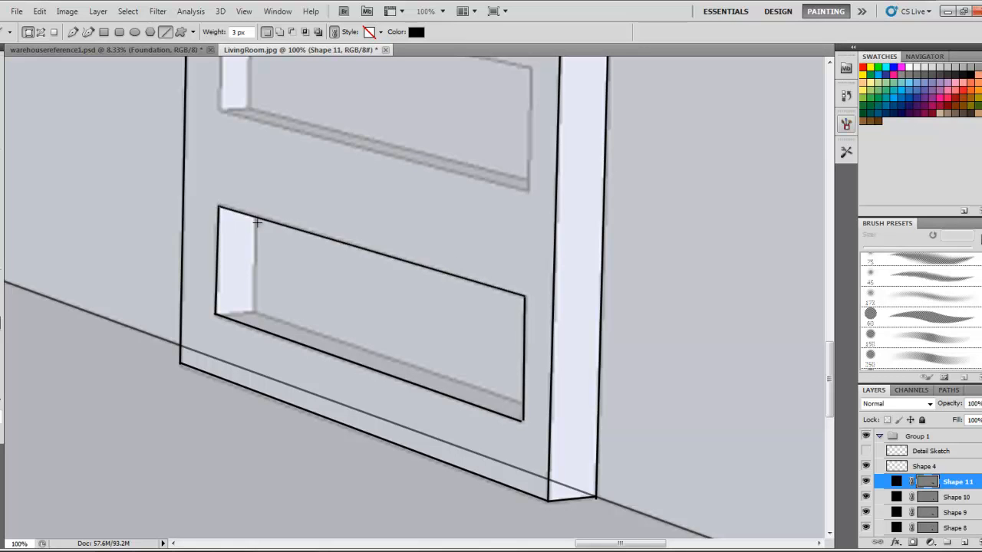
drag(250, 256, 521, 399)
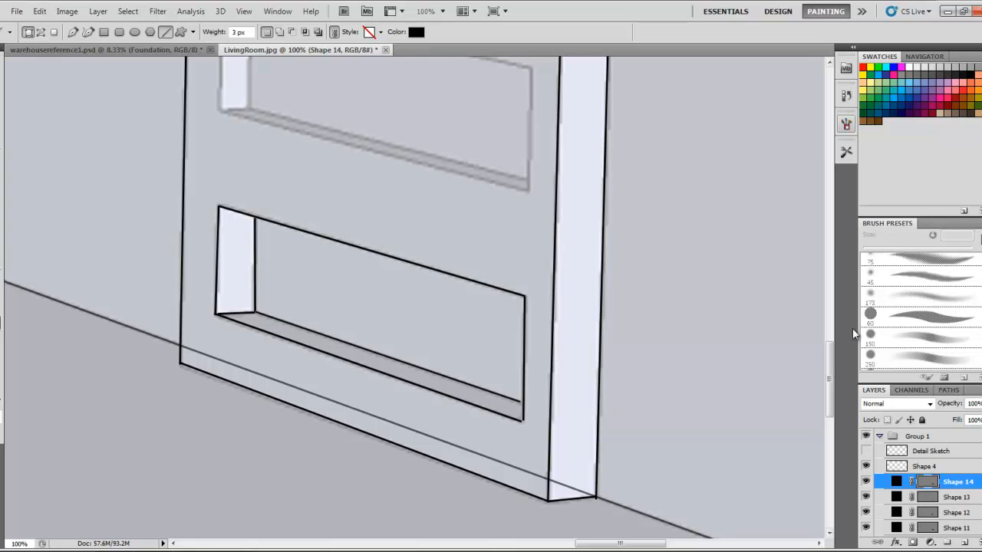
Outline the next shelf opening up with lines, including its side panel and lower lip
scroll(831, 354, up, 3)
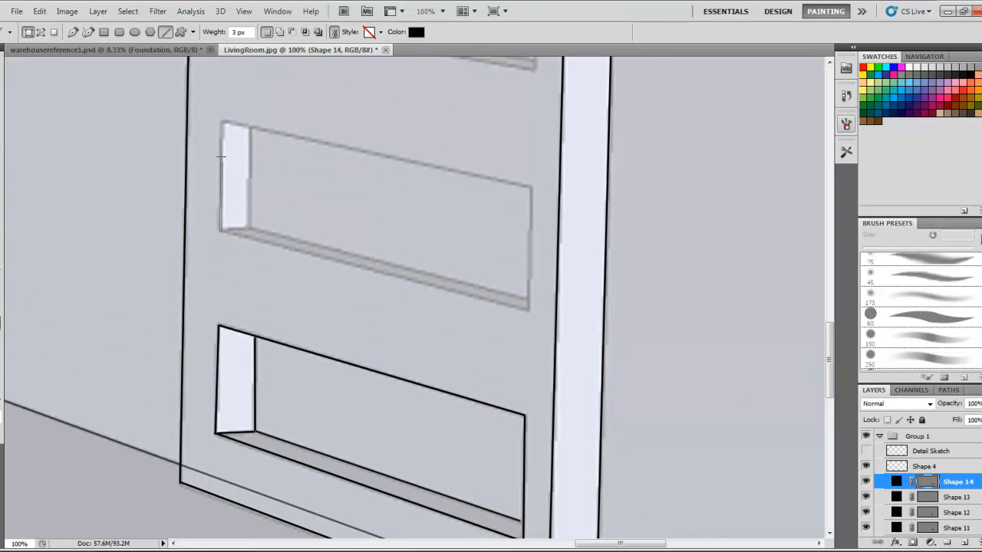
mouse_move(223, 119)
mouse_down()
mouse_move(340, 135)
mouse_move(514, 190)
mouse_move(529, 186)
mouse_move(527, 310)
mouse_move(220, 230)
mouse_move(250, 227)
mouse_up()
mouse_move(251, 227)
mouse_down()
mouse_move(252, 126)
mouse_move(295, 239)
mouse_move(529, 299)
mouse_up()
scroll(821, 324, up, 5)
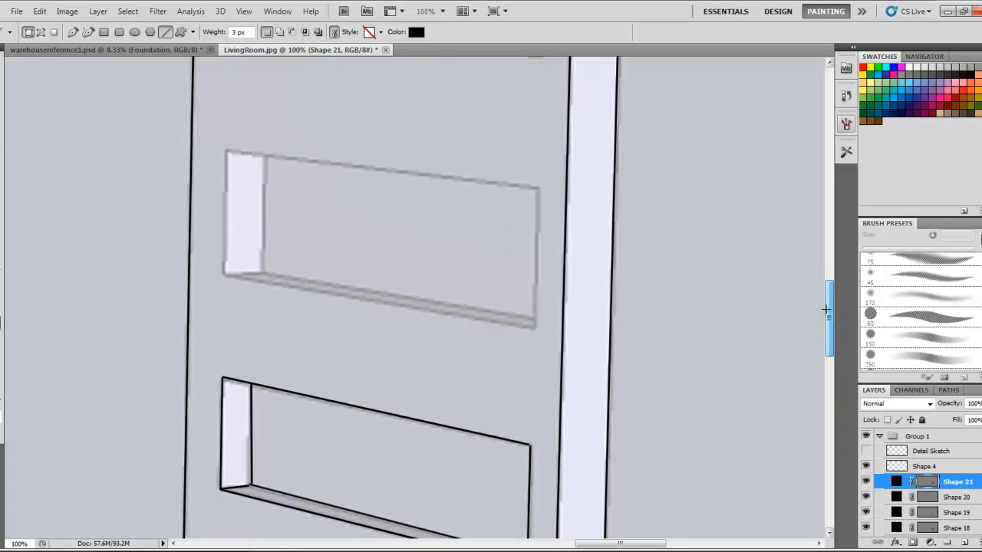
mouse_move(222, 276)
mouse_down()
mouse_move(226, 150)
mouse_move(372, 155)
mouse_move(537, 186)
mouse_move(535, 324)
mouse_up()
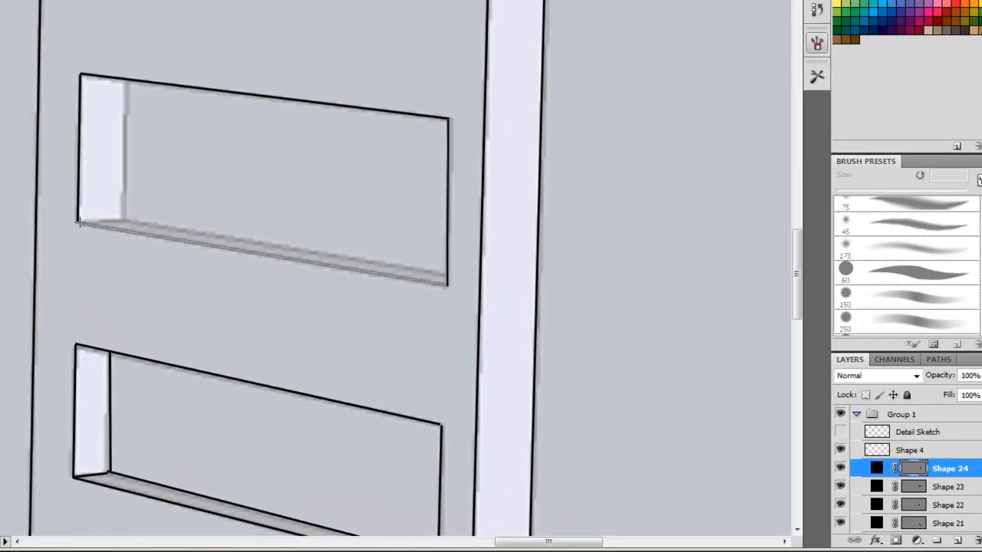
Draw a short line at that shelf's lower-left corner, then undo the last few lines
drag(76, 221, 119, 219)
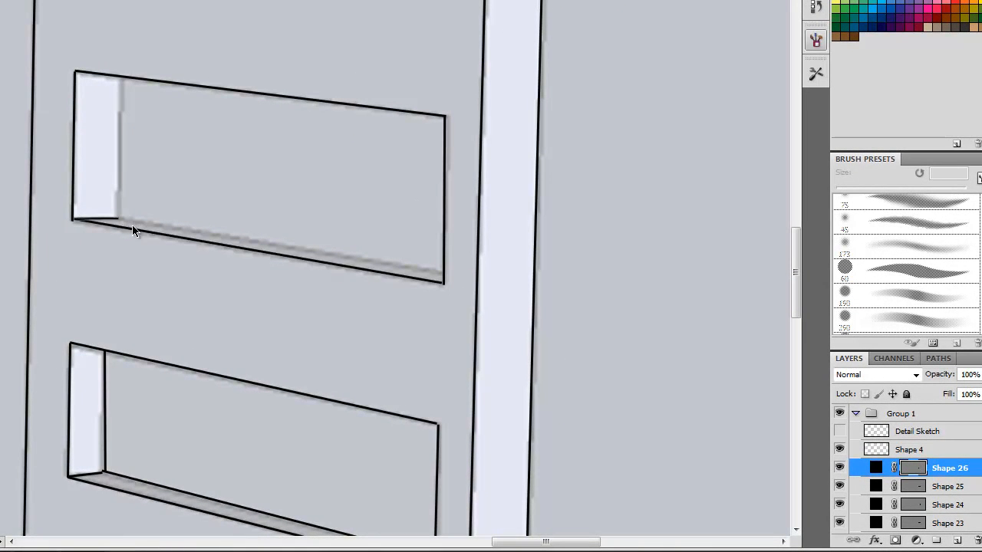
key(ctrl+z)
key(ctrl+z)
key(ctrl+alt+z)
key(ctrl+alt+z)
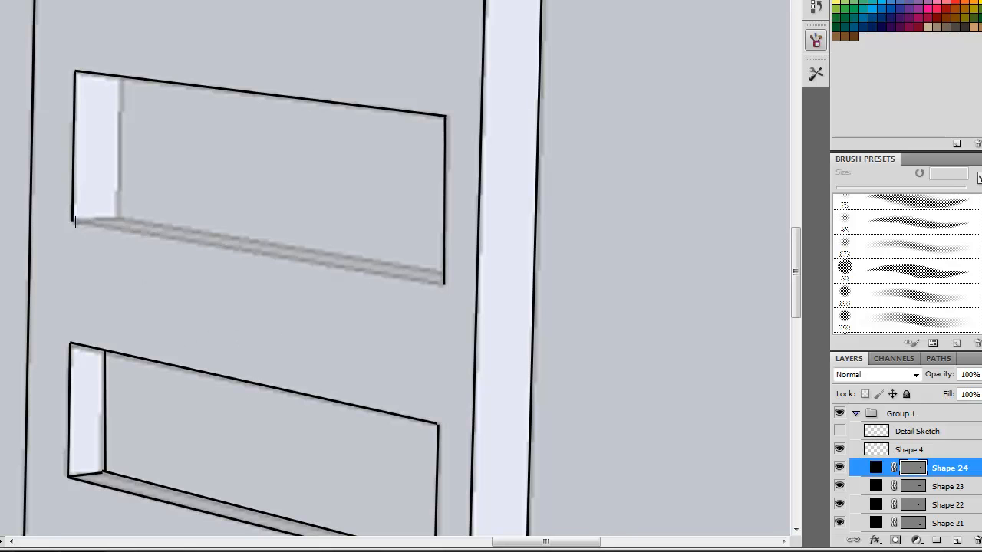
Draw the vertical inner edge of that shelf opening's side panel
mouse_move(86, 224)
mouse_down()
mouse_move(353, 251)
mouse_move(443, 282)
mouse_move(222, 221)
mouse_move(112, 214)
mouse_move(115, 75)
mouse_up()
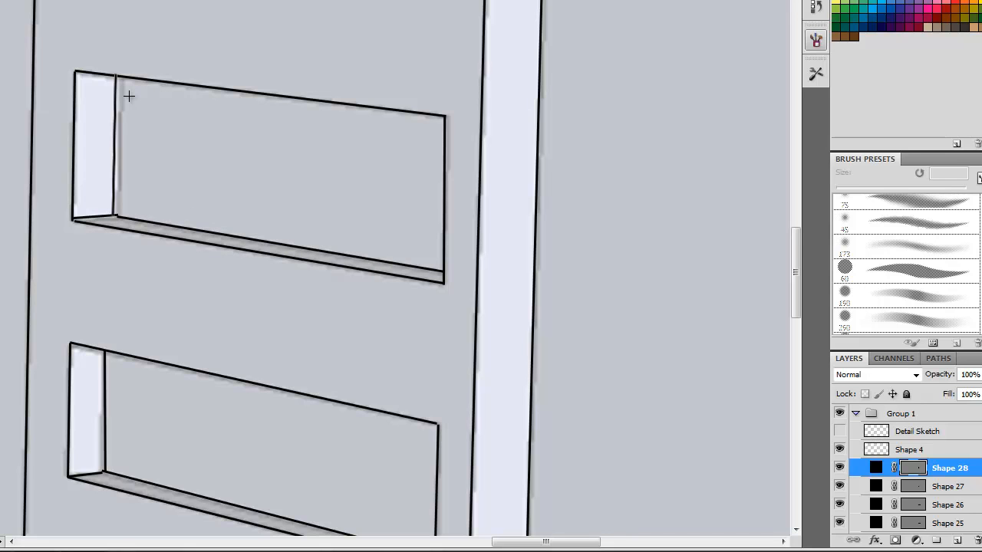
key(ctrl+z)
drag(116, 218, 119, 77)
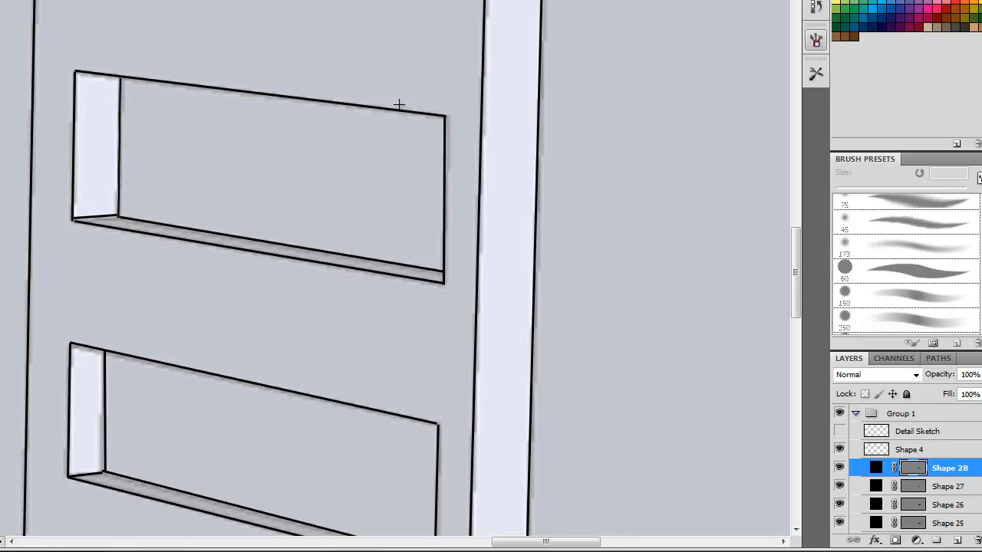
Outline the top shelf opening with lines along its edges and side panel
drag(796, 308, 796, 255)
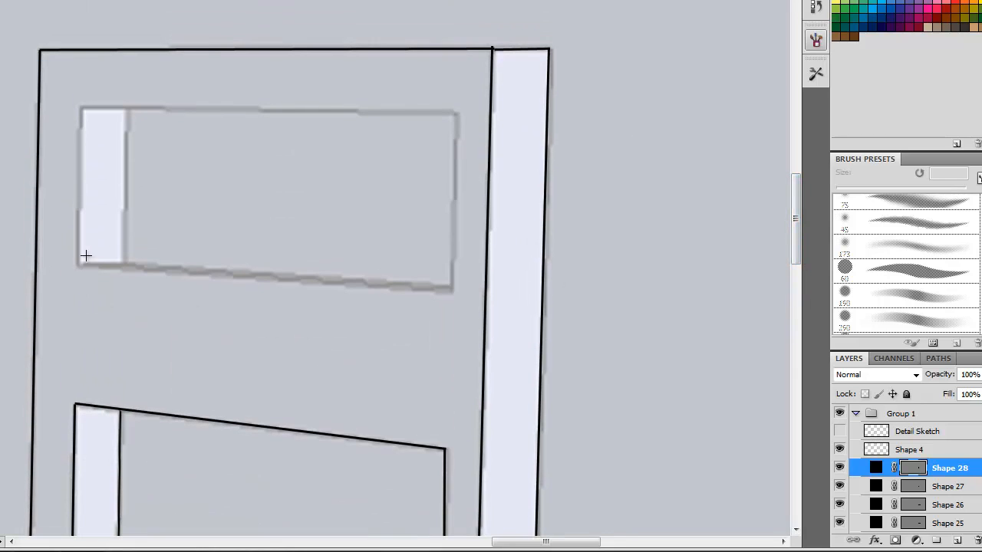
drag(796, 192, 798, 243)
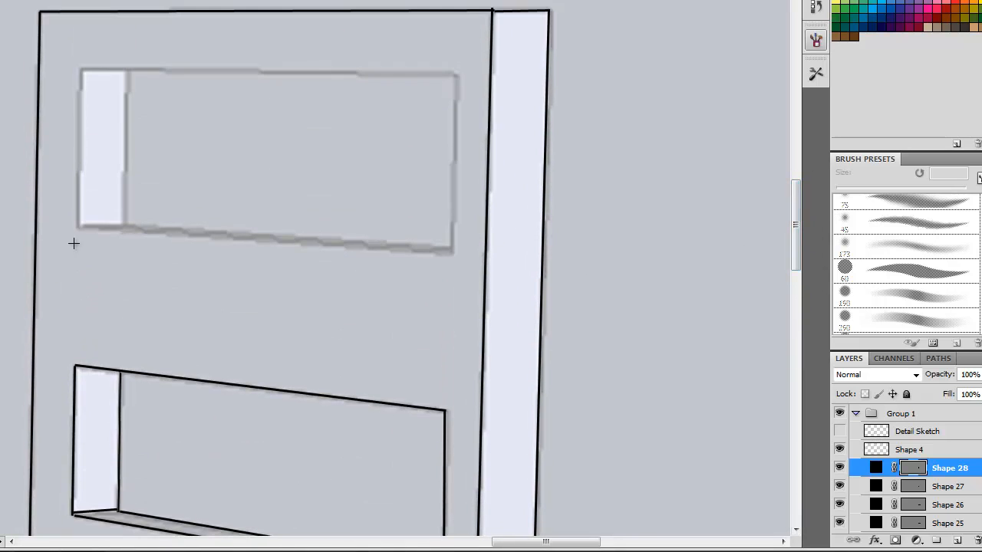
mouse_move(78, 225)
mouse_down()
mouse_move(228, 223)
mouse_move(454, 250)
mouse_move(460, 125)
mouse_move(456, 74)
mouse_move(154, 82)
mouse_move(82, 70)
mouse_up()
drag(77, 148, 451, 245)
drag(131, 220, 127, 69)
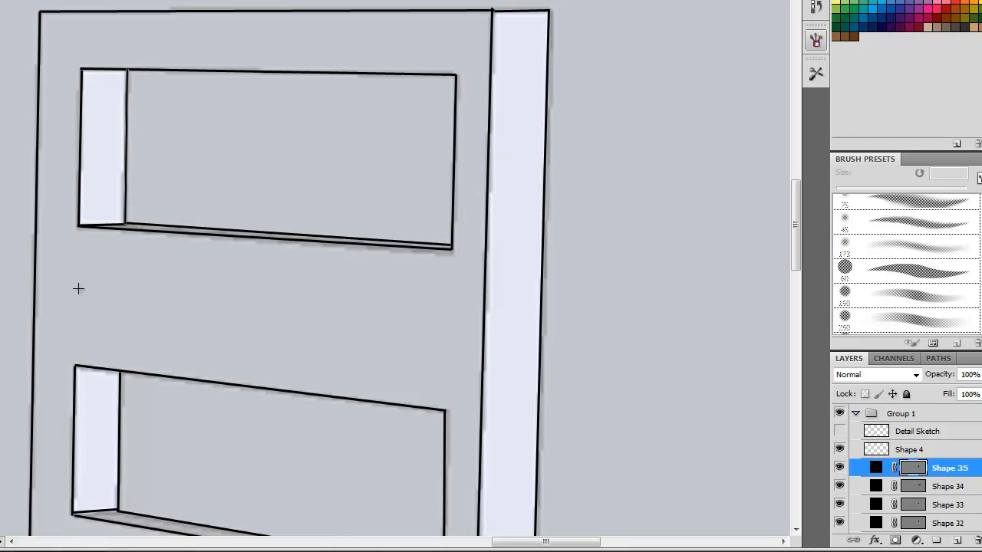
Select all the drawn line shape layers together with Shape 4 and merge them into one layer
alt+click(182, 325)
alt+click(195, 331)
alt+click(216, 379)
alt+click(221, 388)
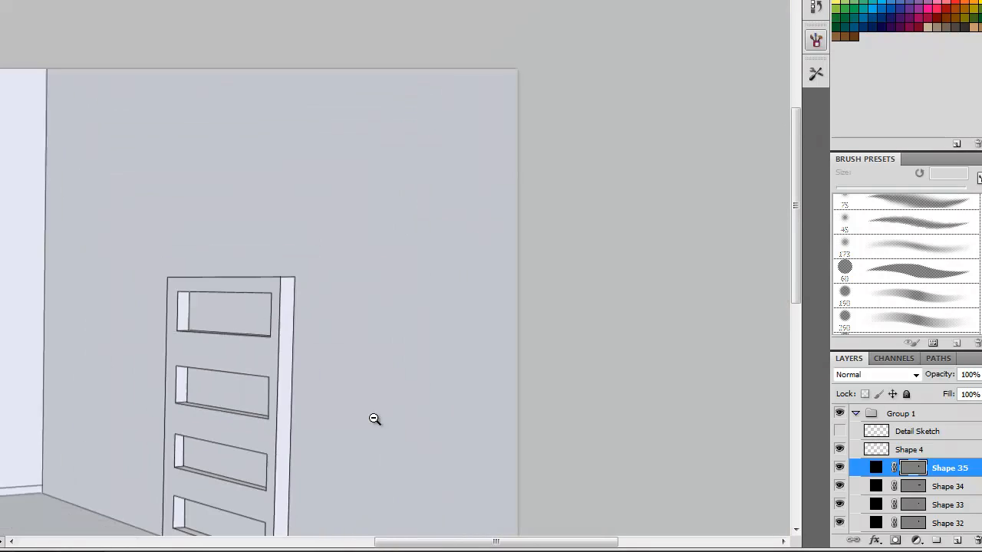
alt+click(233, 405)
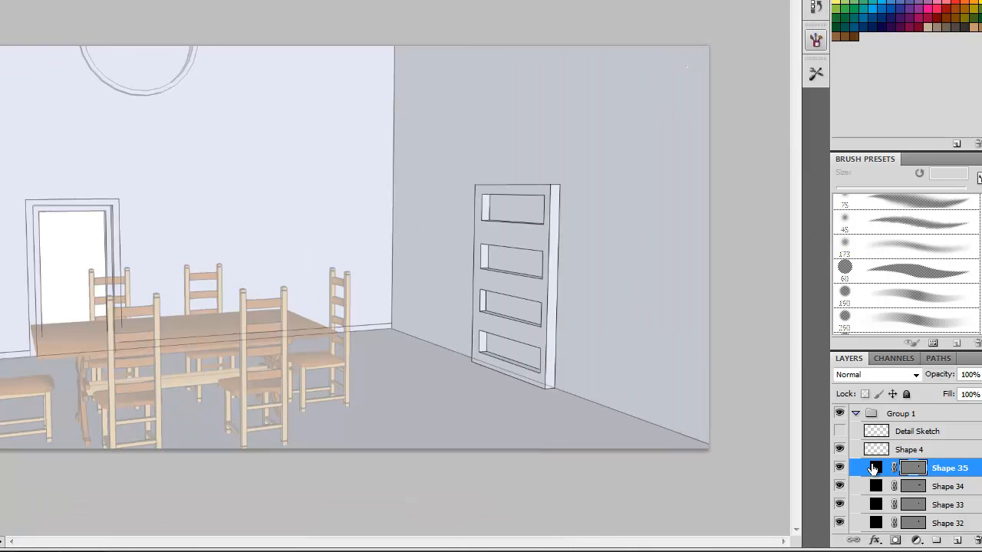
click(926, 451)
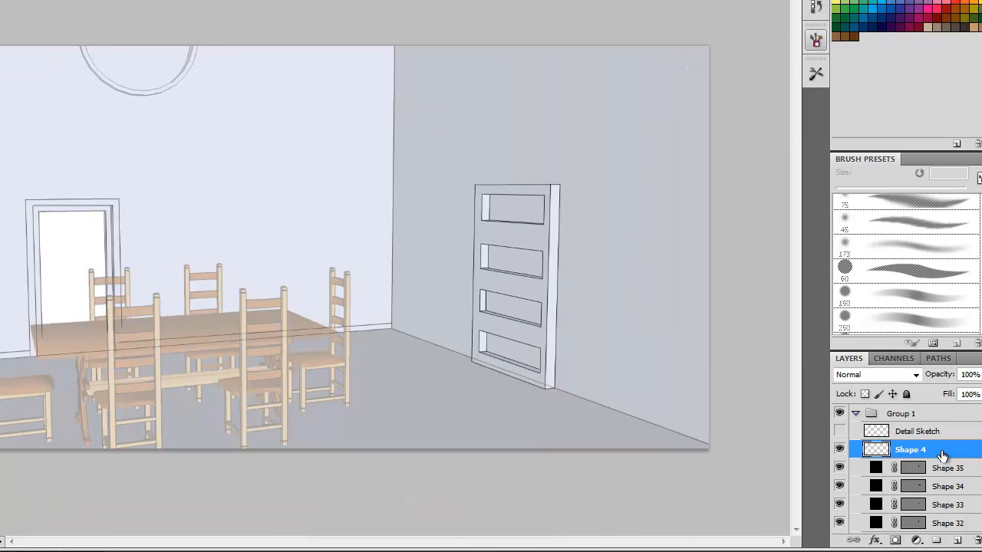
scroll(926, 451, down, 5)
scroll(958, 483, down, 10)
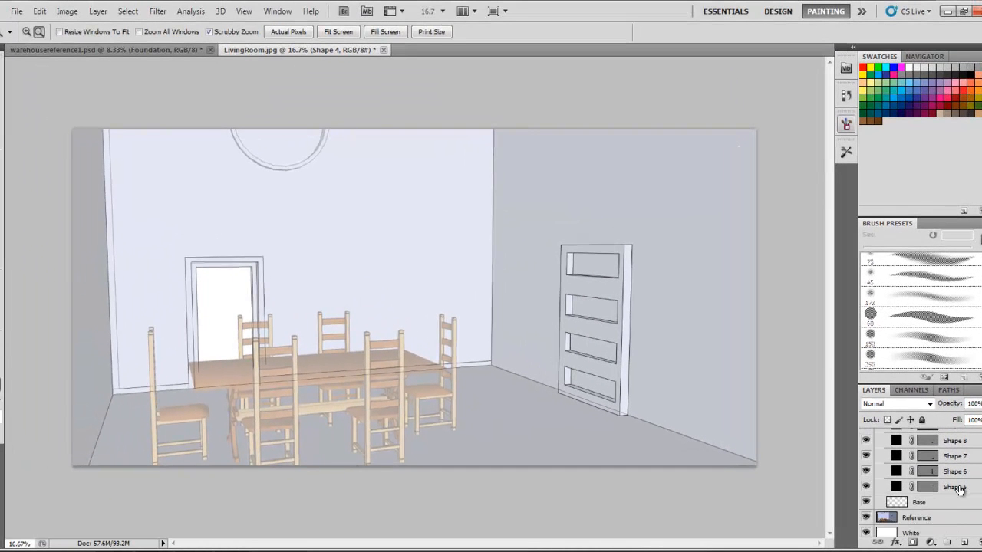
shift+click(958, 487)
right_click(954, 486)
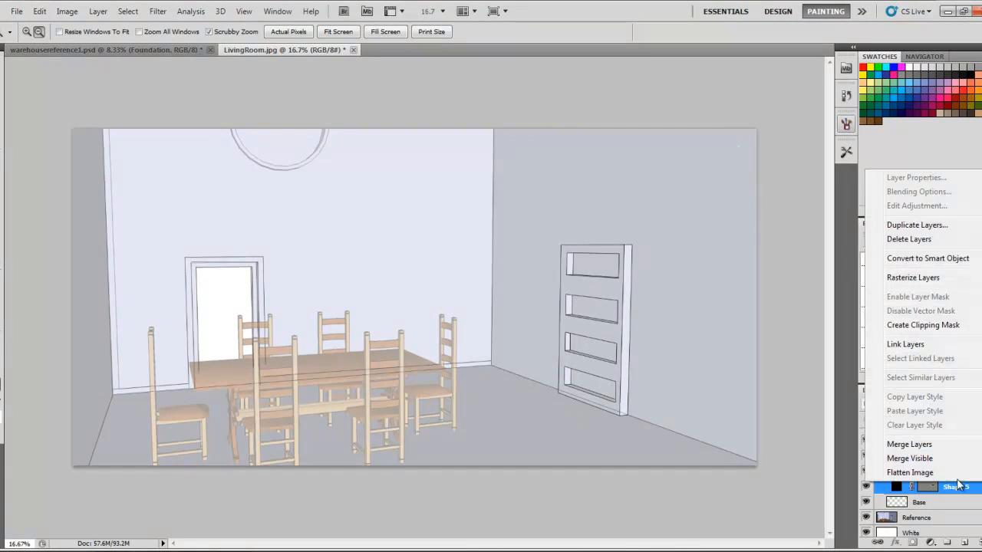
click(922, 447)
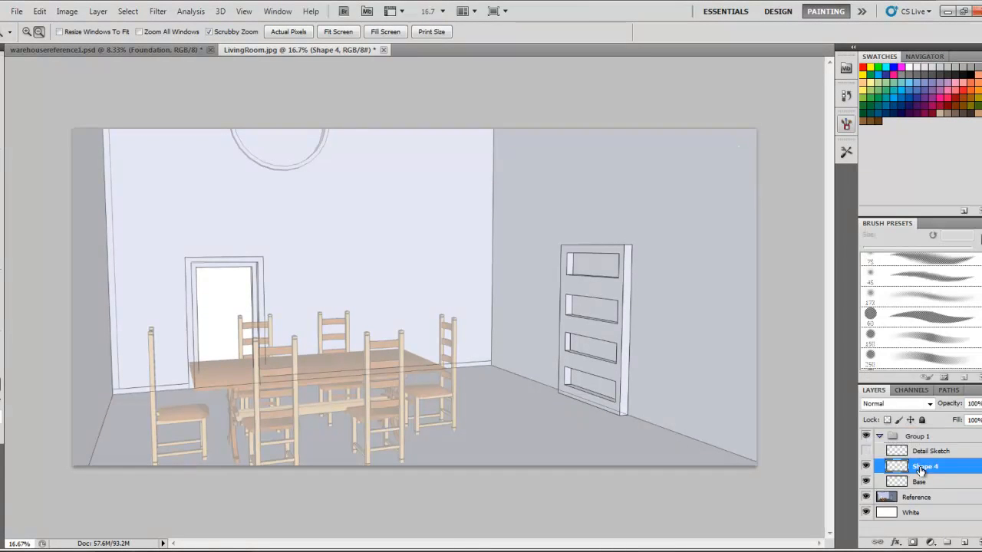
Rename the merged layer as Dresser
double_click(923, 468)
text(Dresser)
key(Return)
Toggle the Dresser and Base layers' visibility to compare them
click(866, 466)
click(866, 466)
click(865, 481)
click(865, 481)
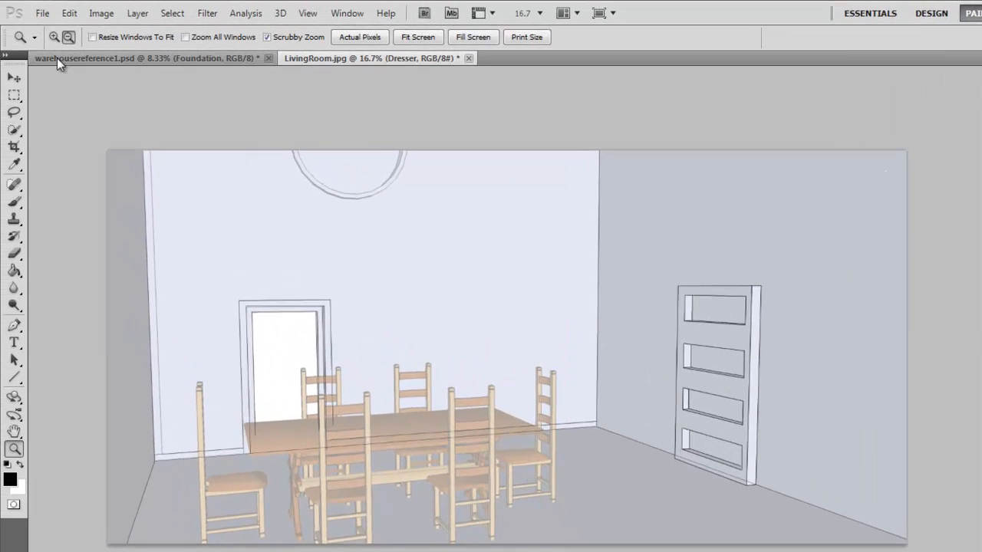
Zoom in on the dresser and draw a Line along the bottom edge of the top shelf opening
click(726, 337)
click(793, 309)
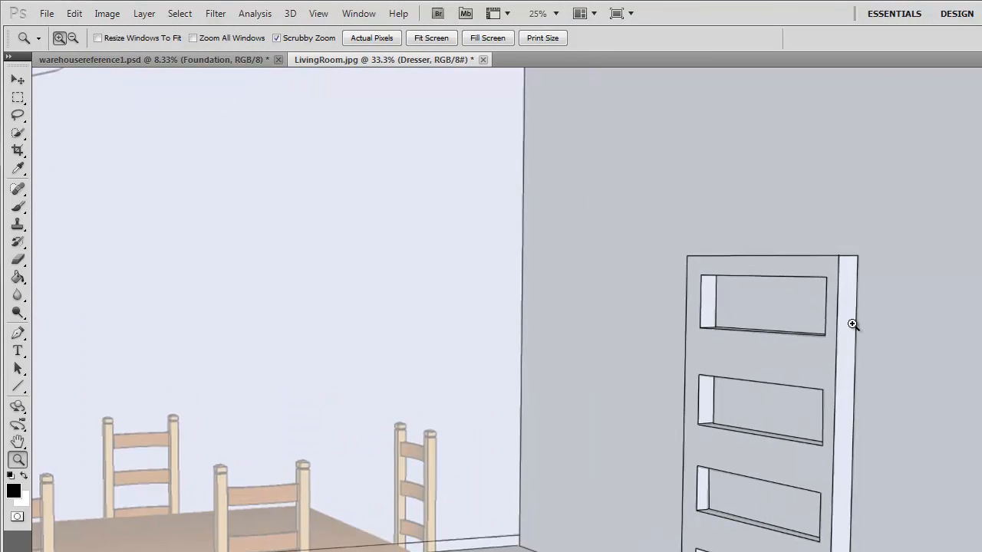
double_click(850, 314)
click(813, 376)
click(18, 385)
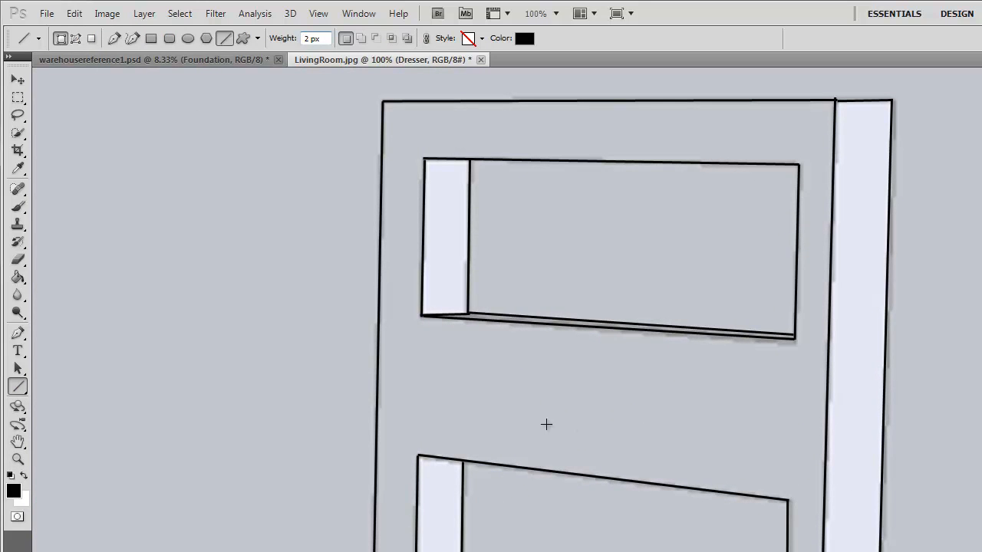
drag(421, 315, 794, 337)
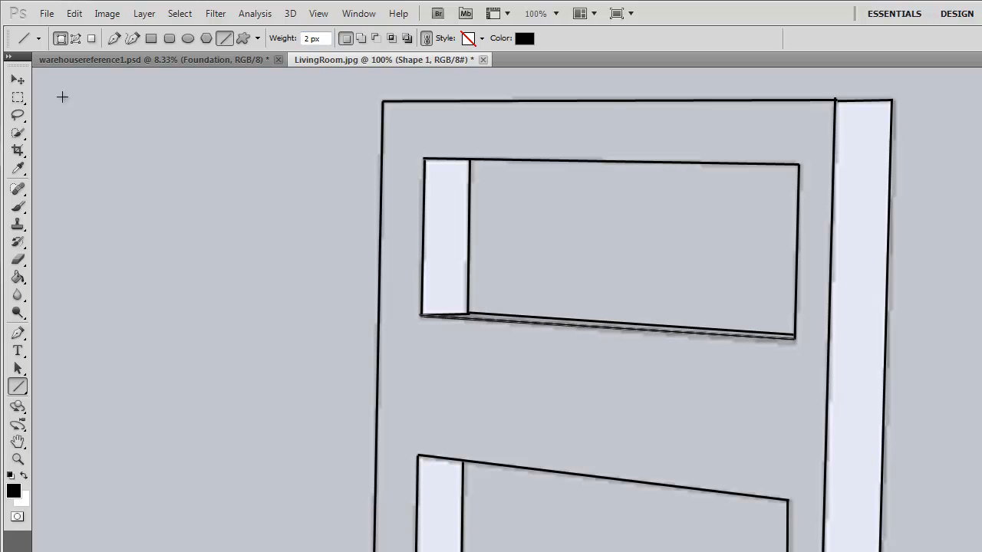
Move that line down below the top opening and adjust its left end to sit against the frame
key(v)
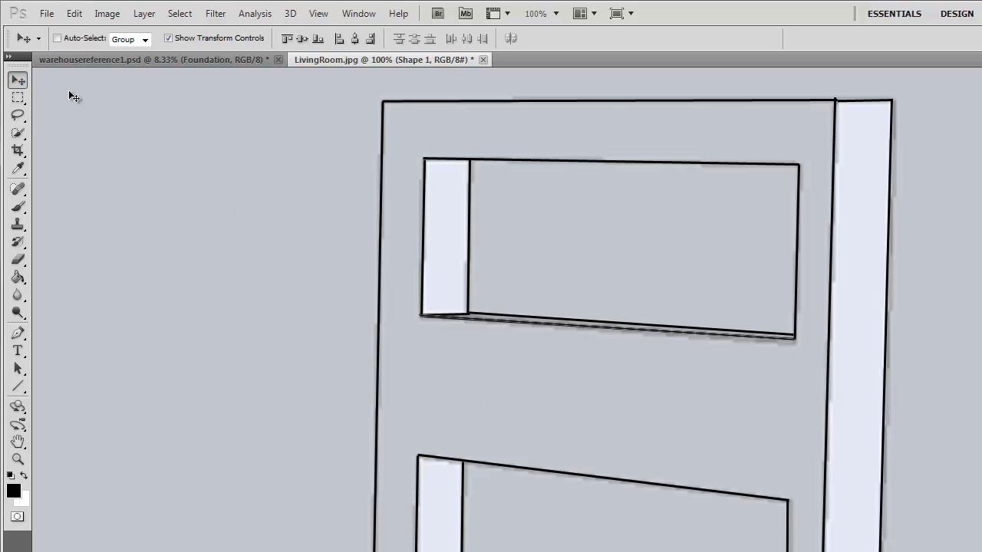
key(Down)
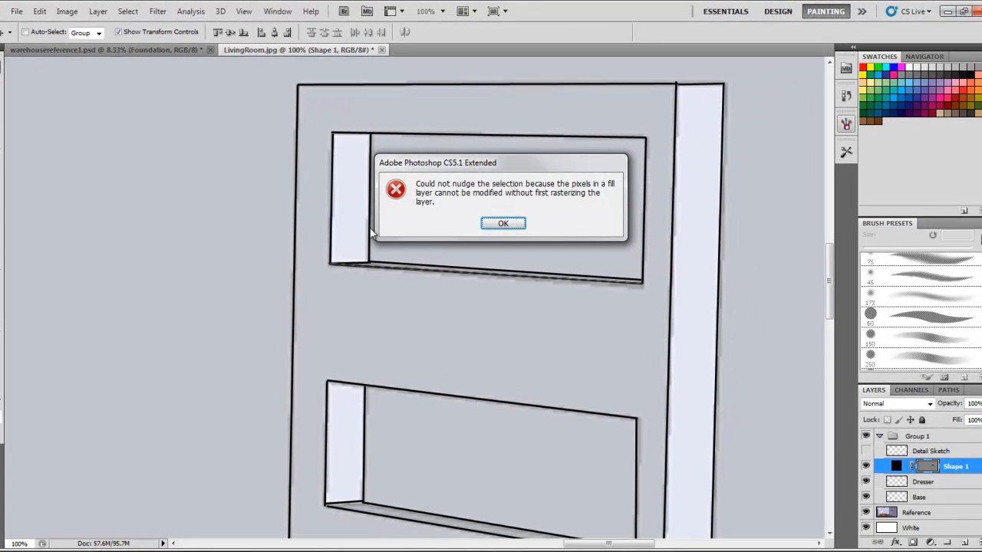
click(503, 223)
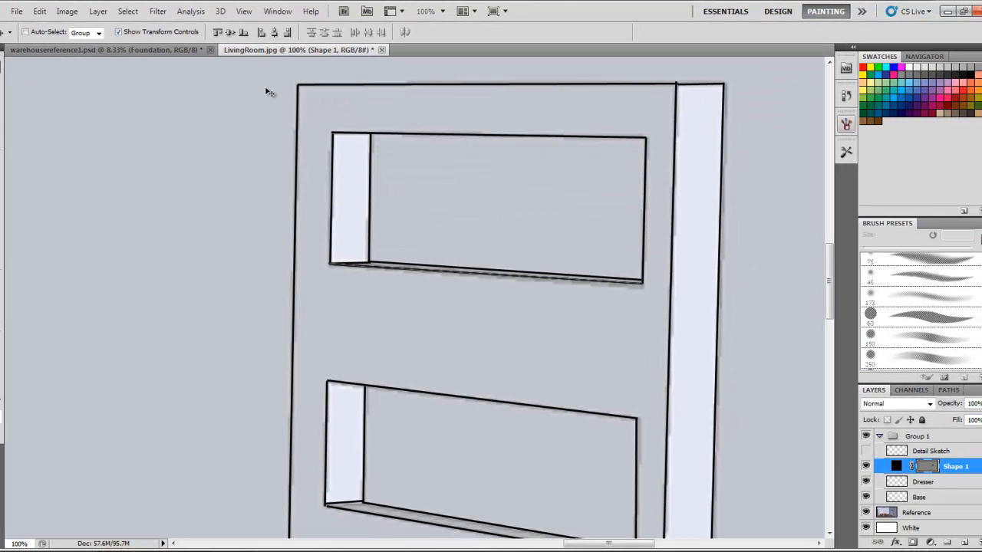
click(925, 468)
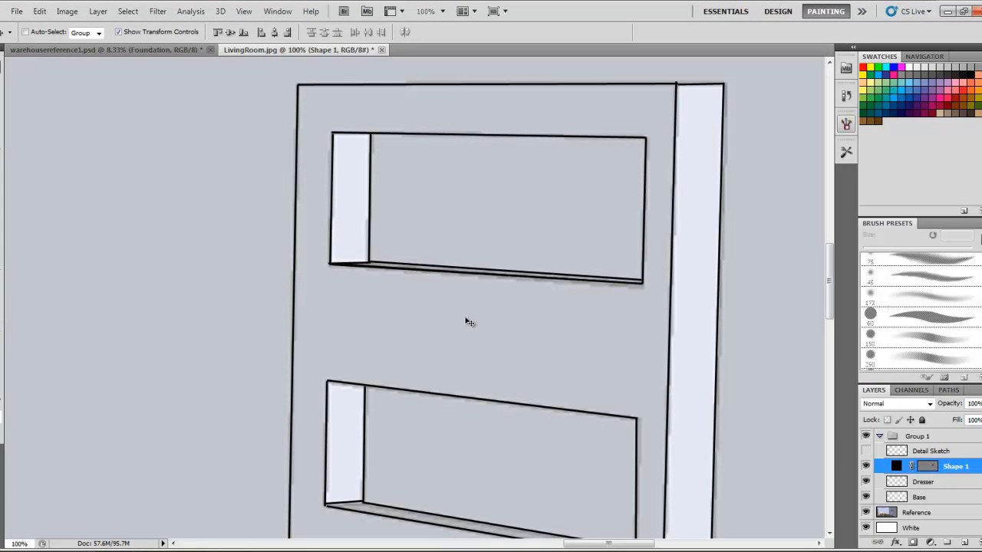
drag(440, 277, 440, 299)
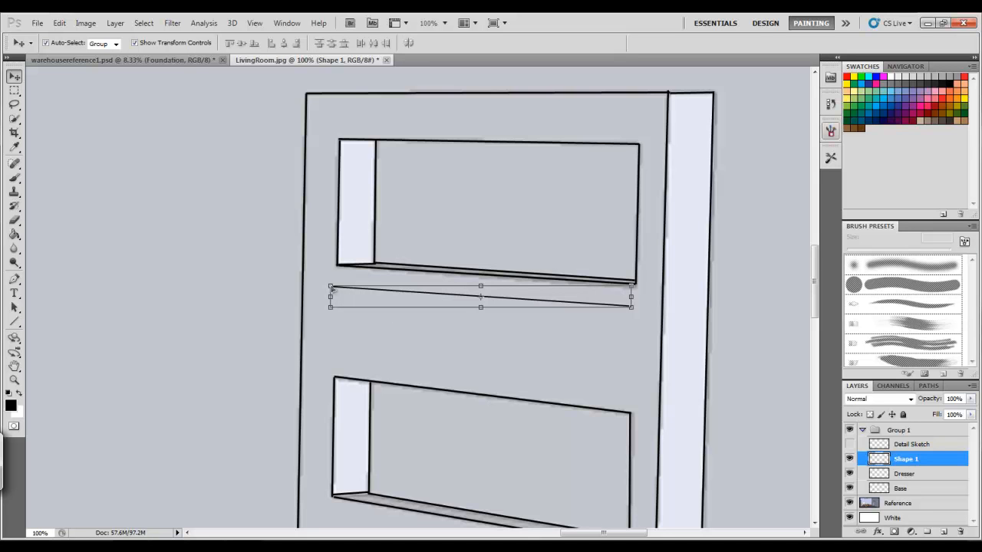
mouse_move(331, 285)
mouse_down()
mouse_move(329, 357)
mouse_move(332, 286)
mouse_up()
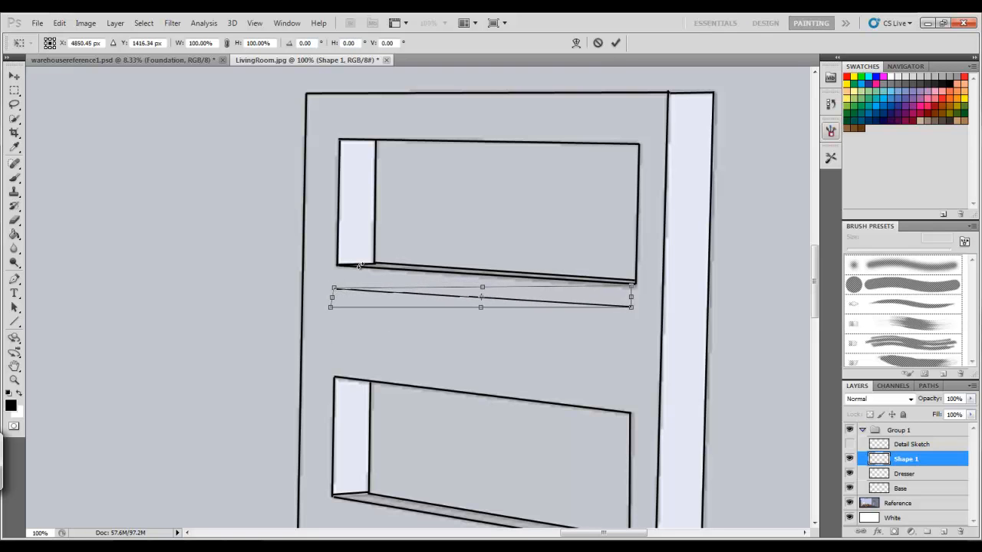
click(615, 43)
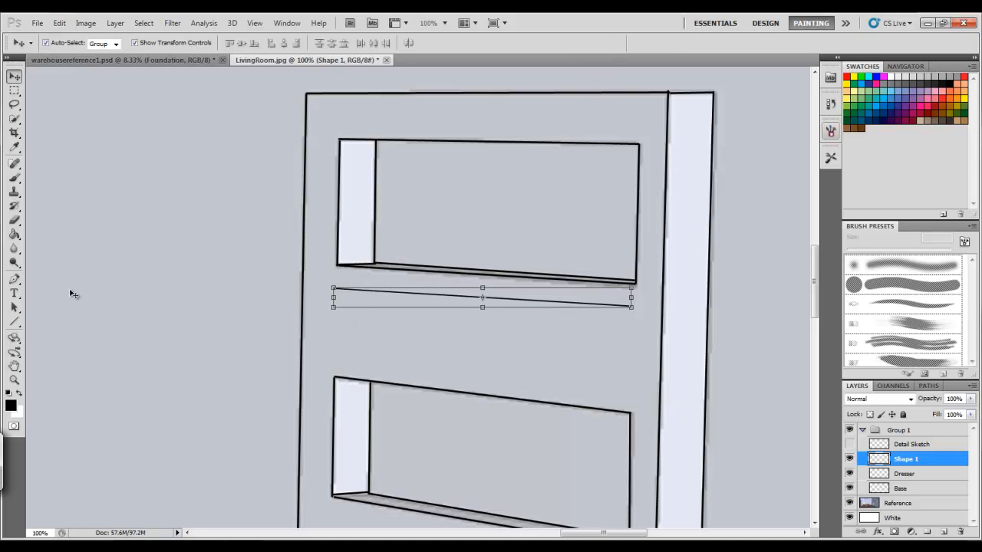
click(14, 322)
drag(396, 379, 630, 412)
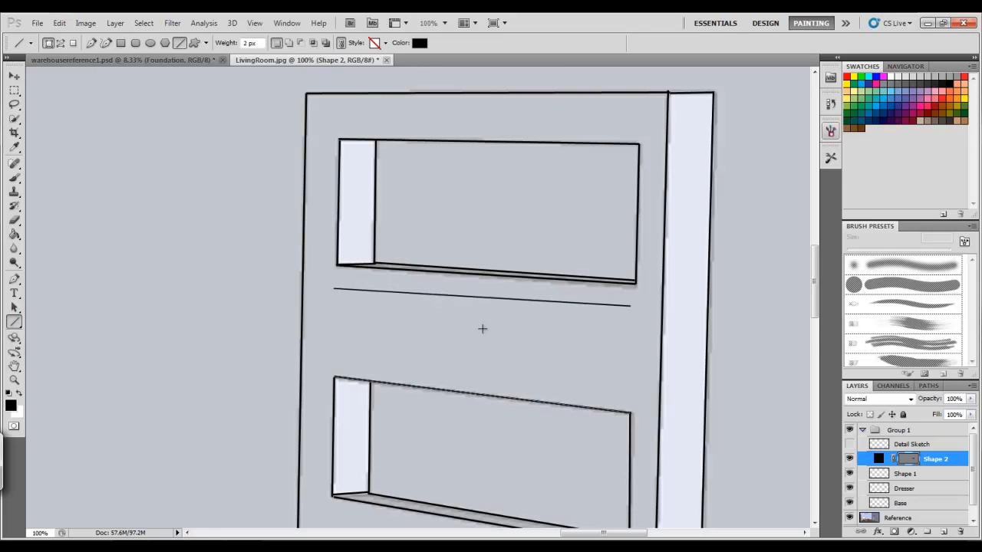
click(16, 77)
drag(428, 391, 427, 372)
key(ctrl+z)
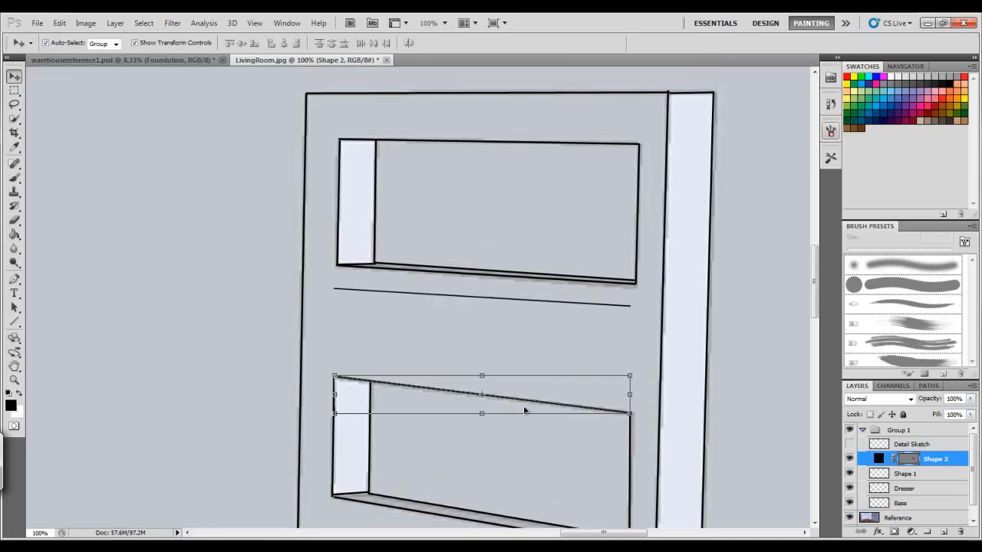
drag(465, 385, 472, 388)
key(ctrl+alt+z)
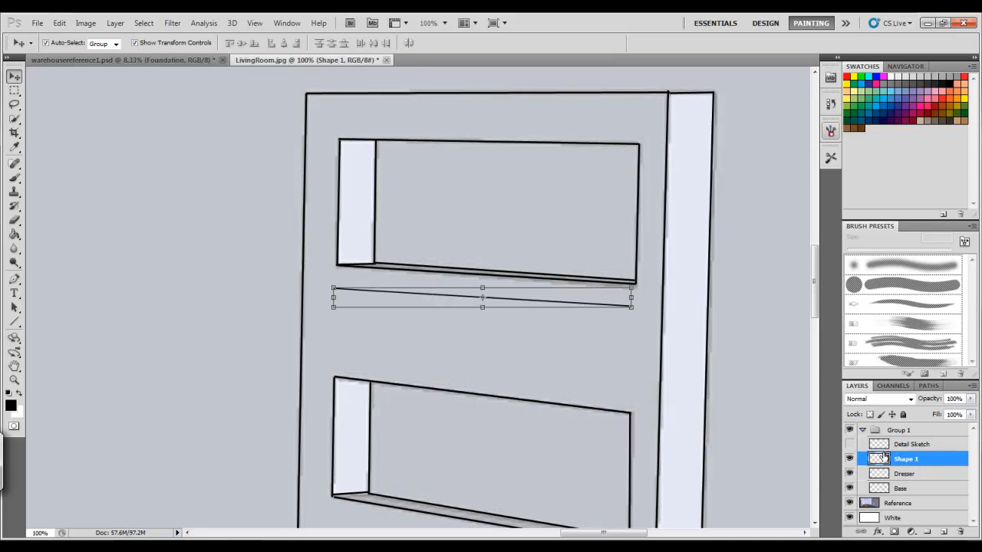
Draw a line along the top edge of the second opening and move it up just above that opening
click(14, 322)
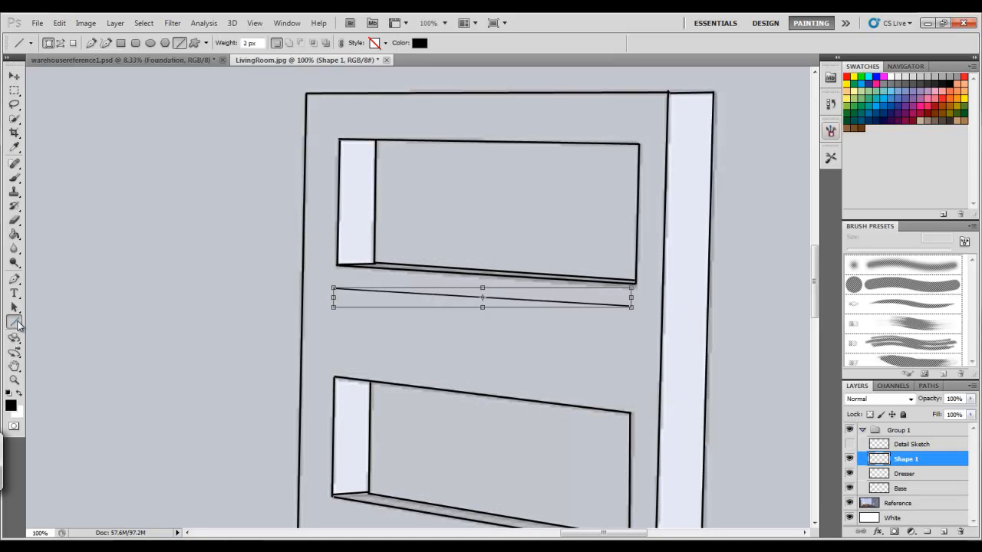
drag(333, 375, 630, 412)
click(15, 77)
key(ctrl+t)
drag(375, 394, 334, 360)
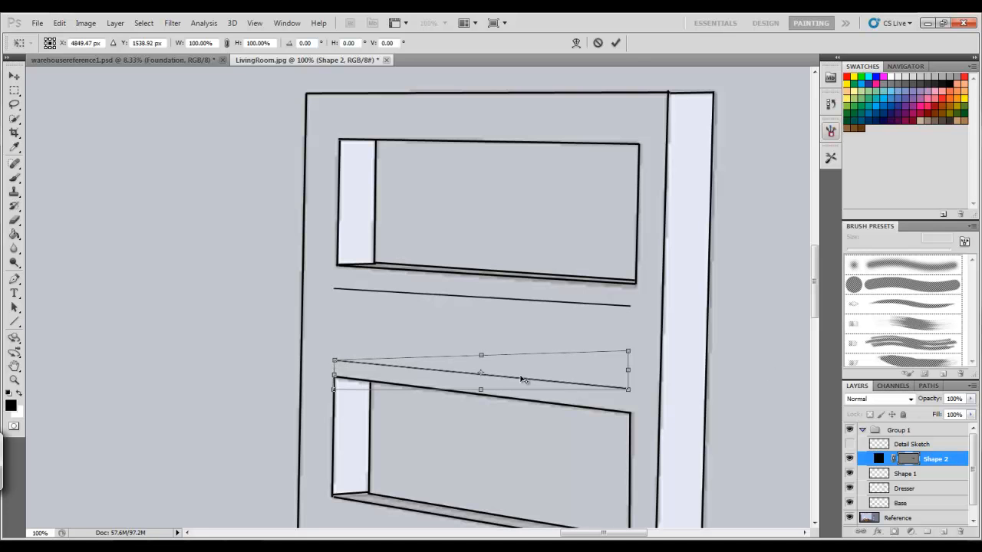
click(615, 43)
Adjust the upper divider line's left end slightly upward with a transform
click(905, 474)
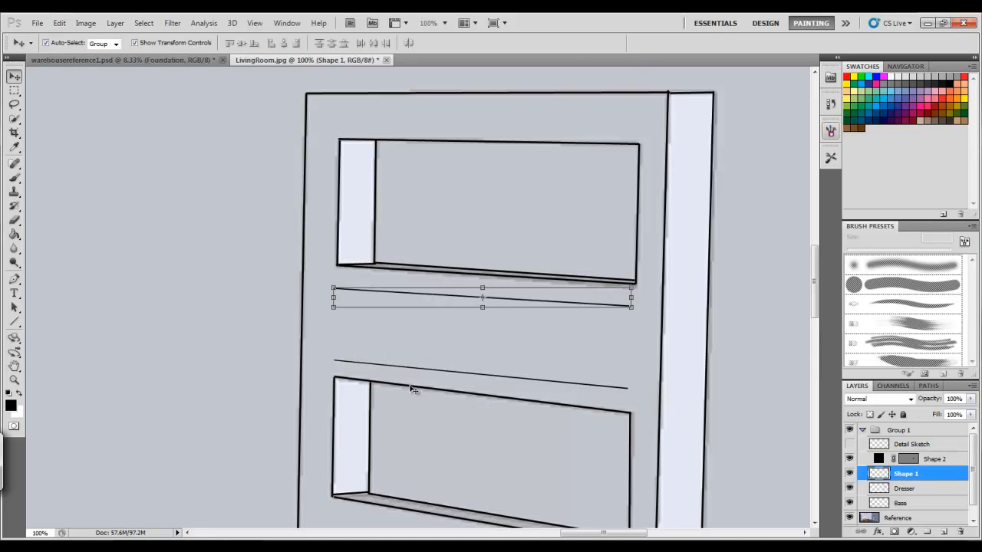
drag(335, 288, 335, 284)
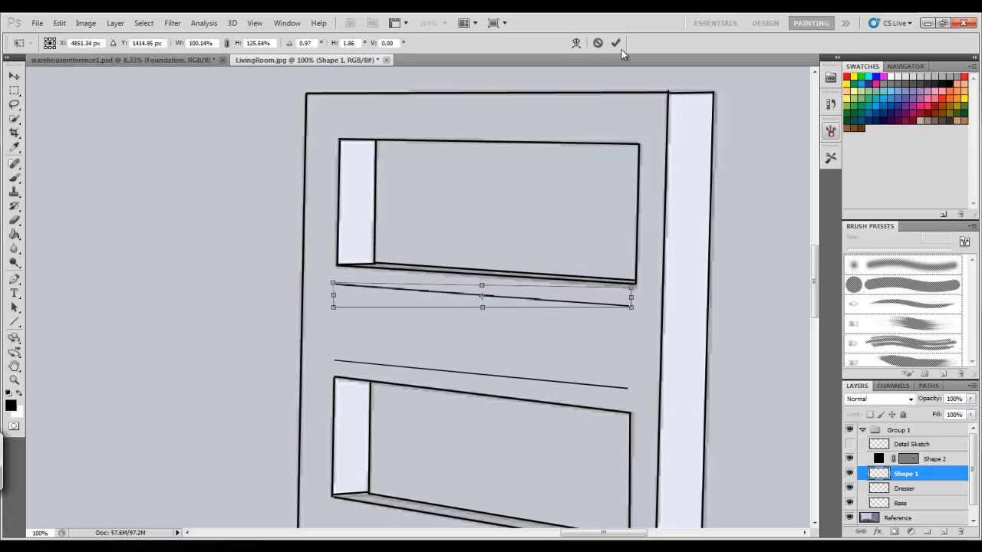
click(615, 43)
Draw a vertical line along the right edge of the top shelf opening
click(14, 322)
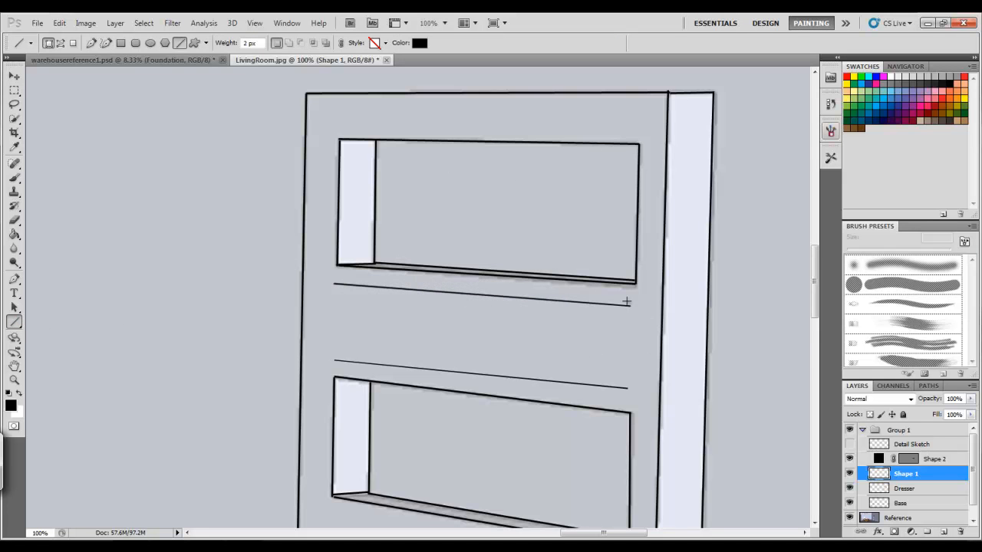
drag(637, 205, 636, 282)
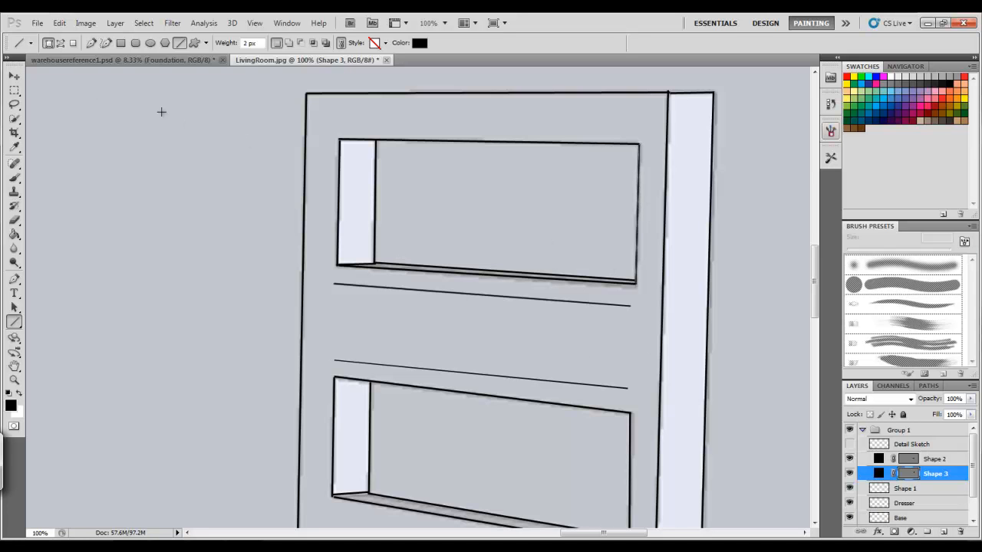
click(15, 76)
drag(638, 219, 637, 246)
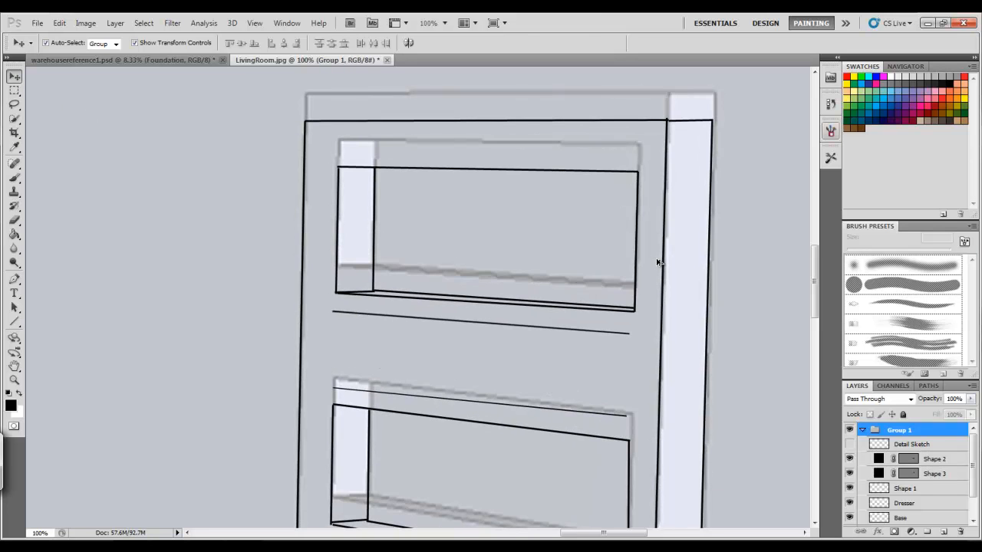
key(ctrl+z)
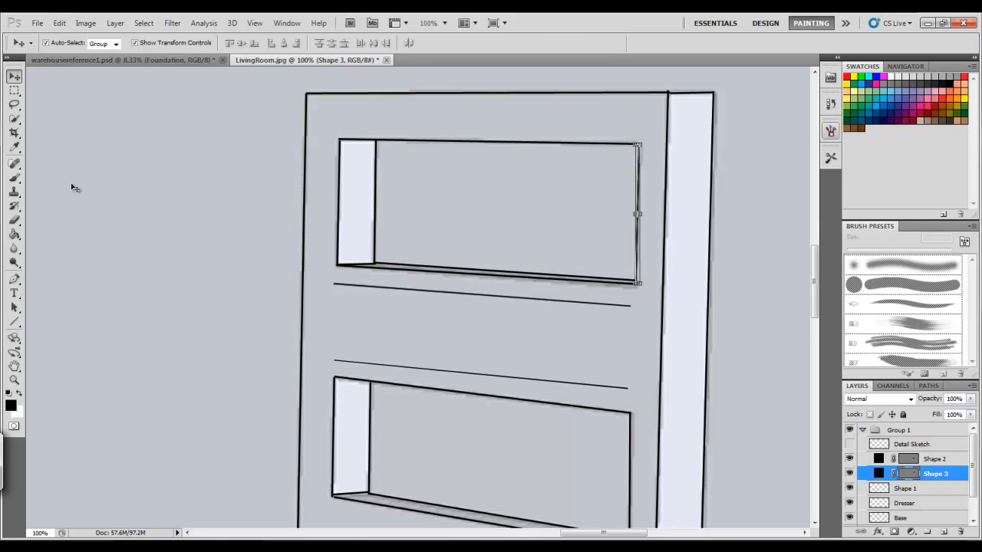
Move the vertical line down so it spans between the right ends of the two divider lines
click(638, 282)
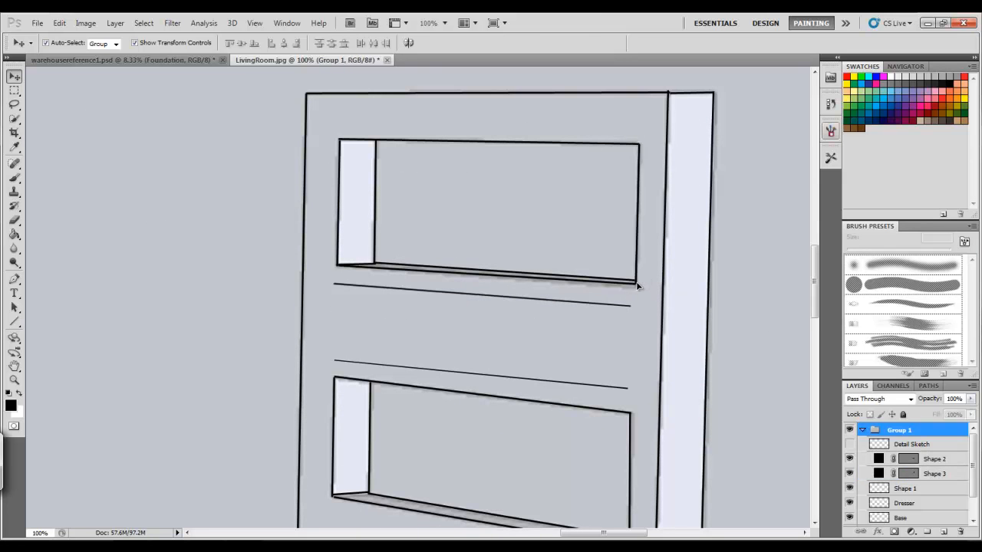
click(907, 474)
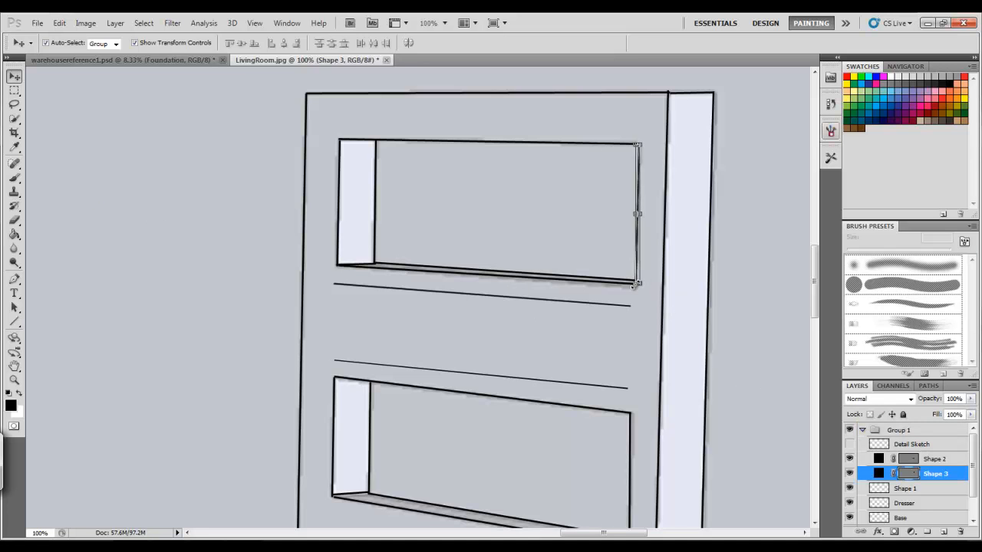
click(636, 283)
drag(641, 265, 631, 389)
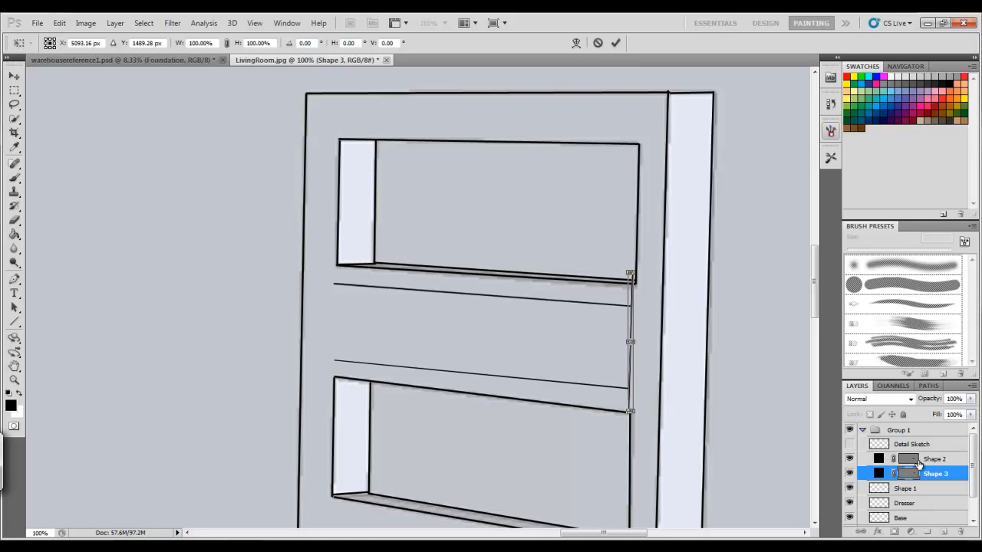
click(615, 43)
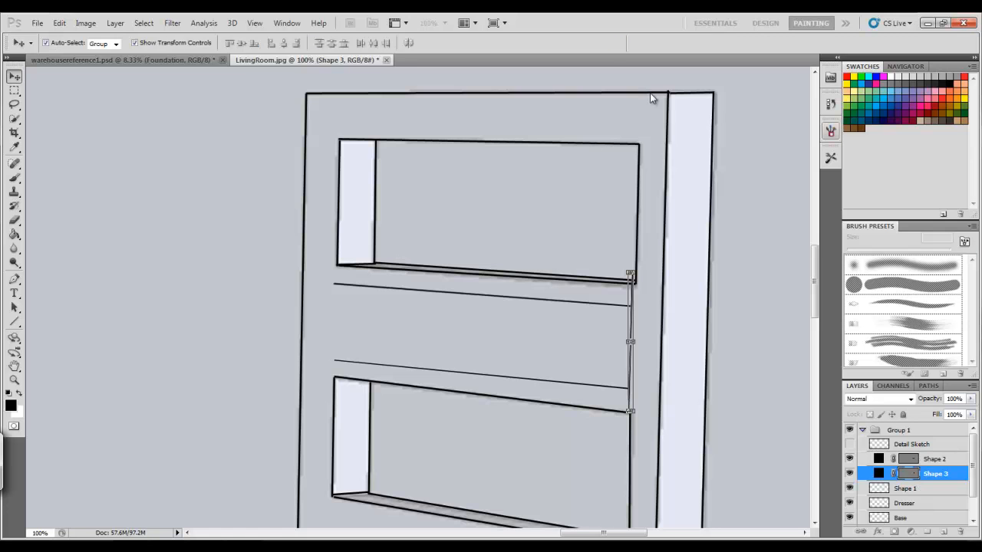
Select the three new line layers and merge them into one layer
click(943, 458)
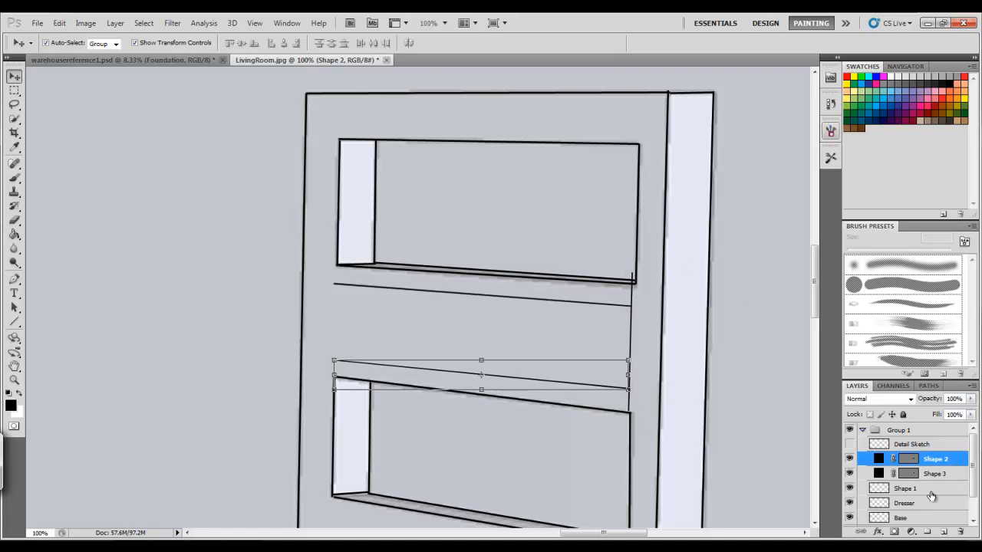
shift+click(931, 490)
right_click(904, 484)
click(891, 450)
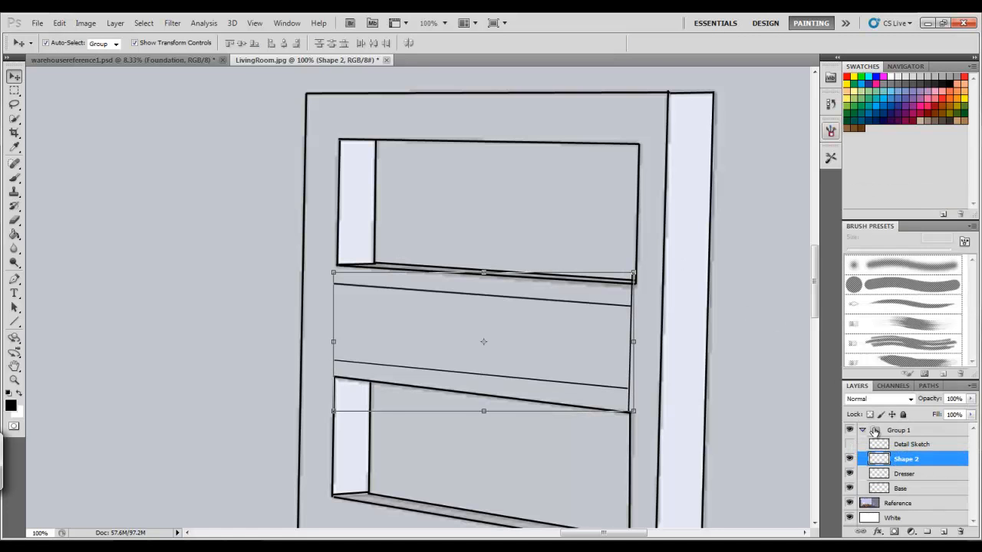
Draw a vertical line along the left edge of the second opening
click(14, 379)
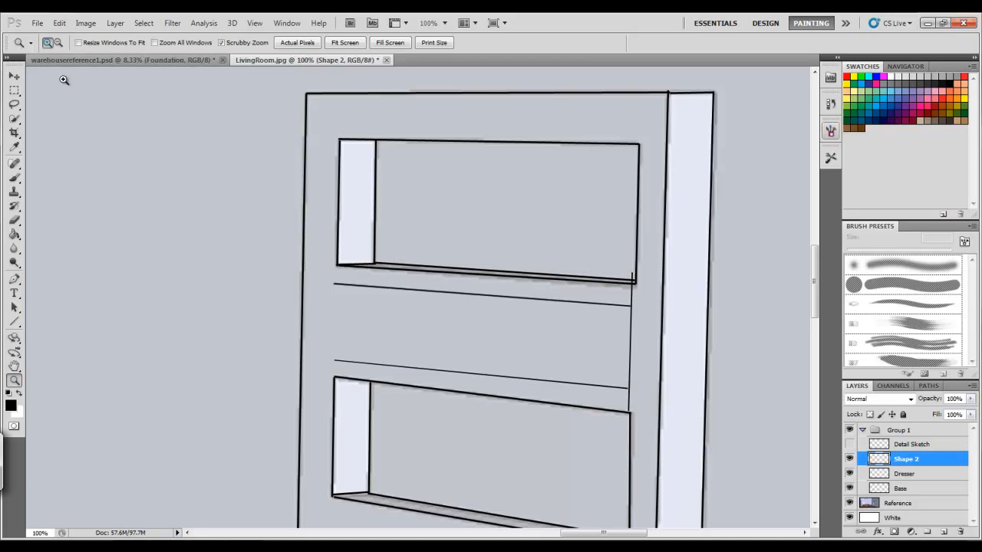
click(14, 320)
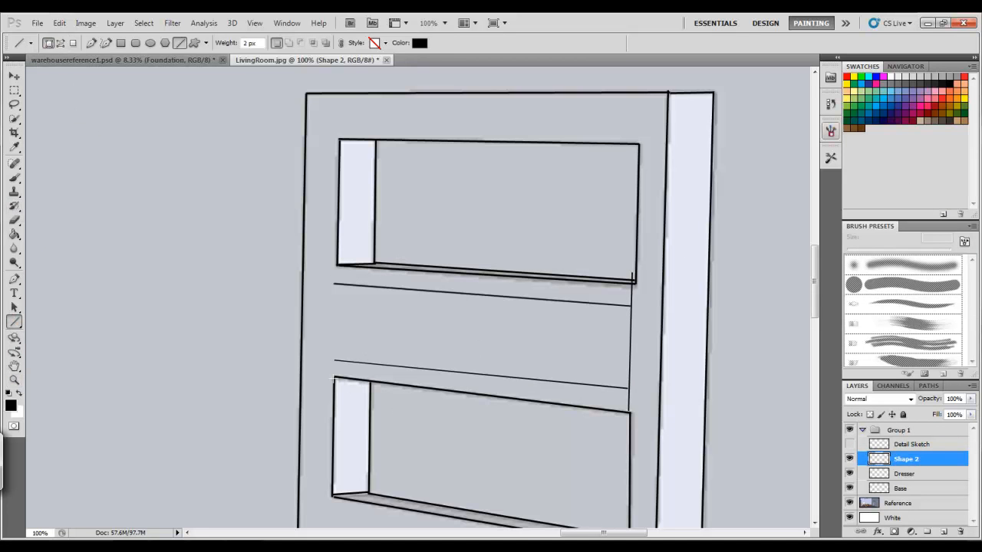
drag(335, 381, 332, 495)
Move that vertical line up so it spans between the left ends of the two divider lines
click(14, 76)
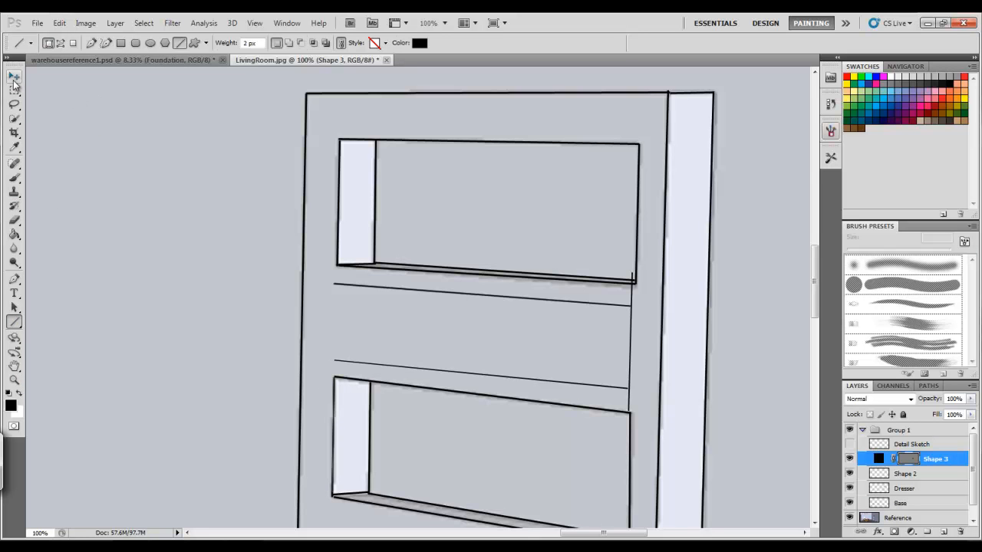
click(334, 437)
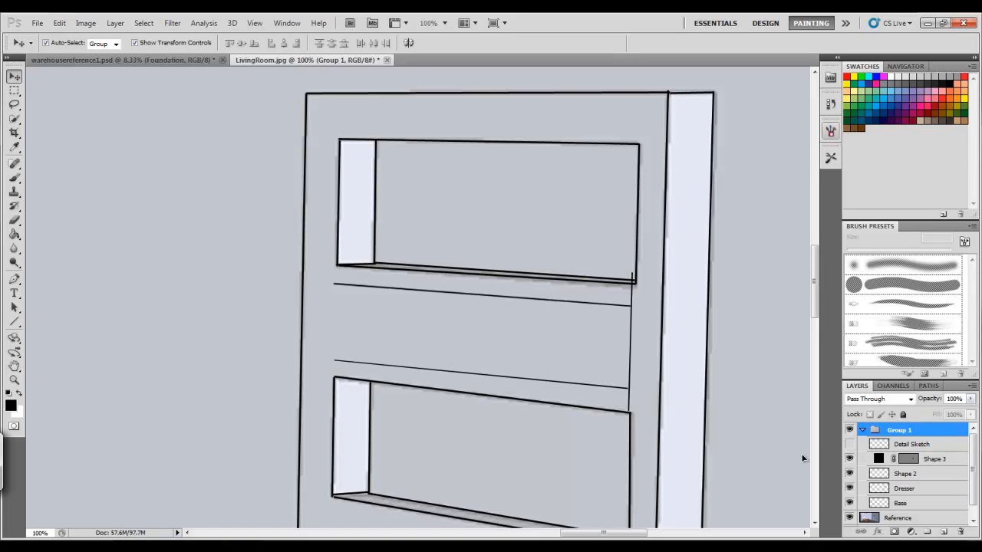
click(919, 460)
click(333, 435)
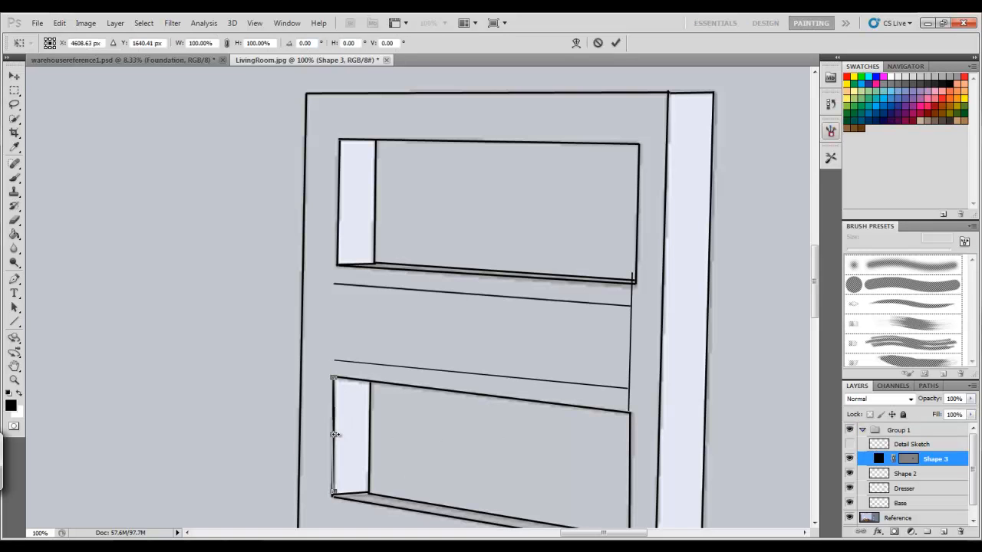
drag(333, 436, 332, 321)
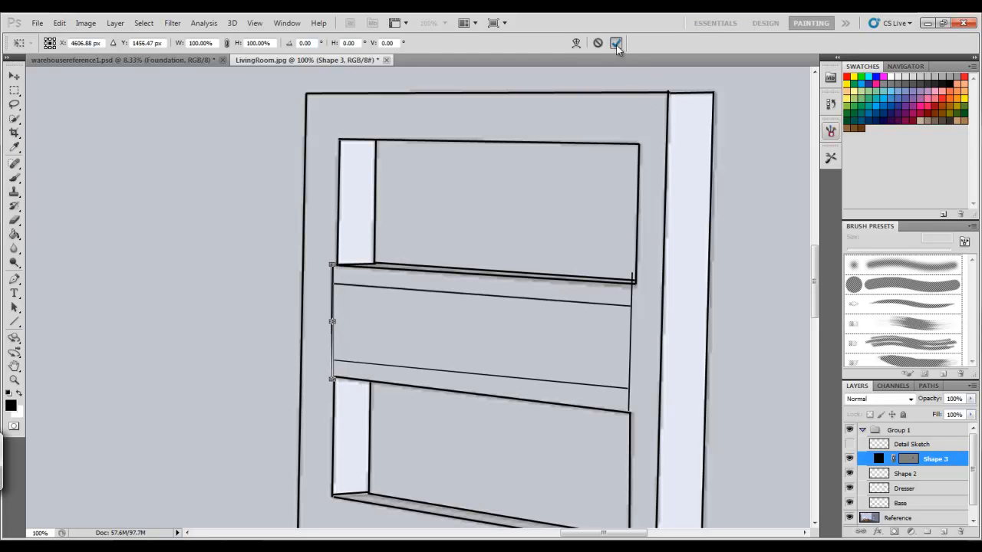
click(617, 43)
Zoom in on the left vertical line and nudge it two pixels right to align with the dividers
click(14, 381)
click(421, 322)
click(421, 323)
key(v)
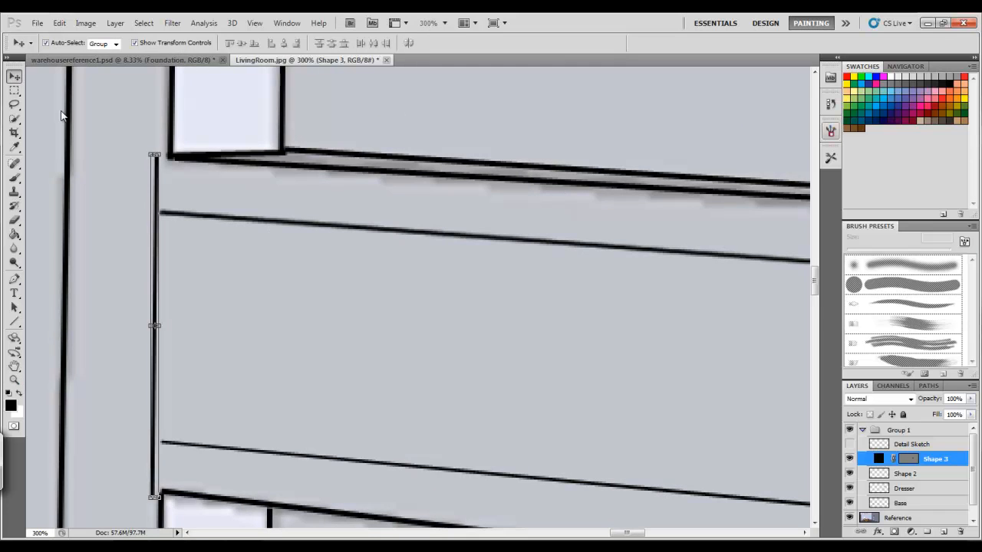
key(Right)
key(Right)
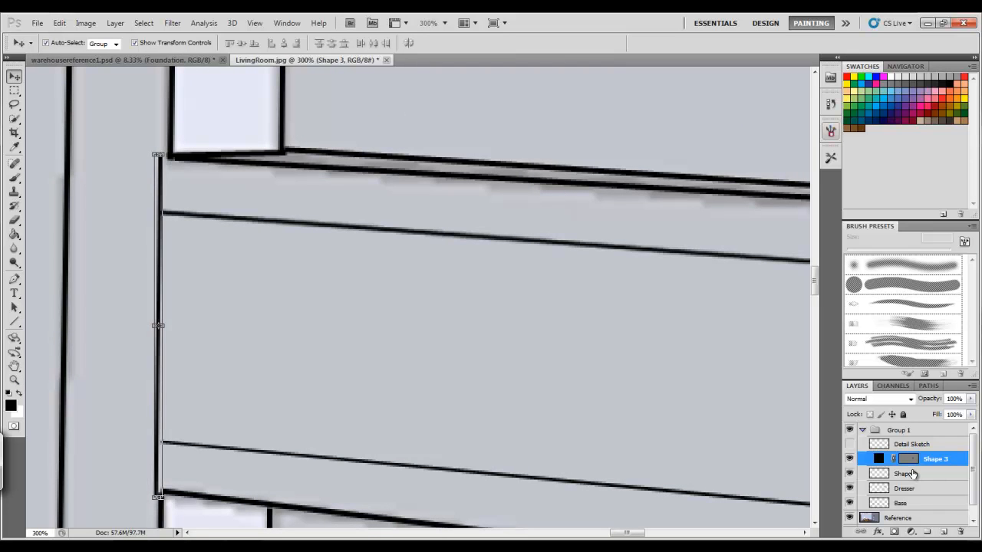
Nudge the left vertical line two more pixels right
key(Right)
key(Right)
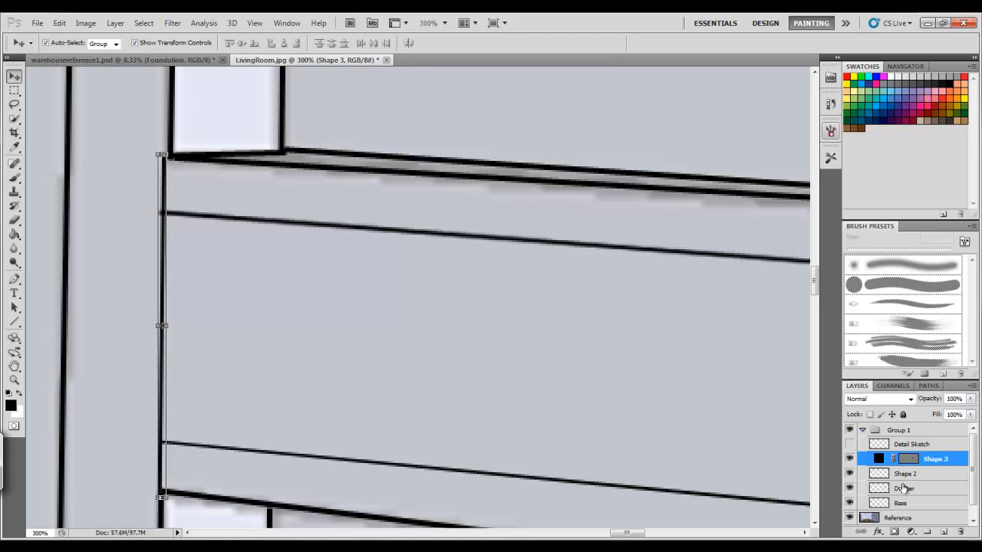
Merge the vertical line layer with the divider lines layer and rename the merged layer Drawer
shift+click(898, 473)
right_click(898, 475)
click(891, 437)
double_click(901, 457)
text(Drawer)
key(Return)
Erase the overhanging line ends at the drawer's left corners with a 22 px eraser
click(14, 220)
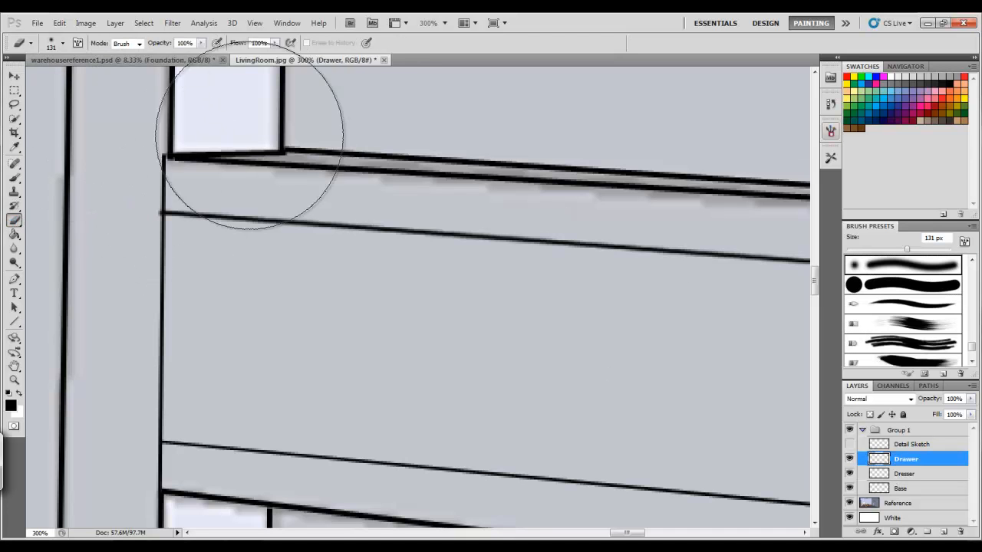
click(62, 43)
drag(56, 70, 48, 75)
drag(178, 177, 157, 189)
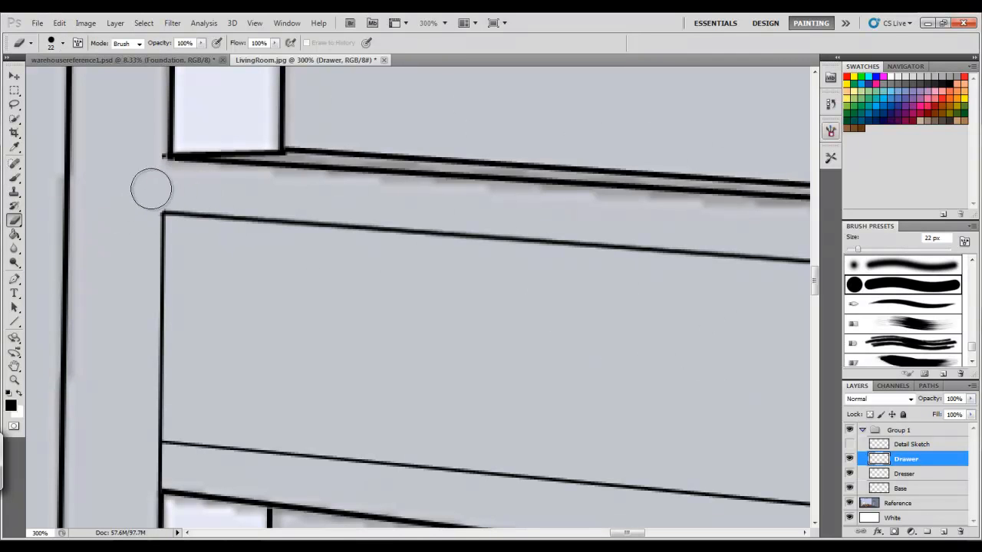
drag(164, 471, 143, 458)
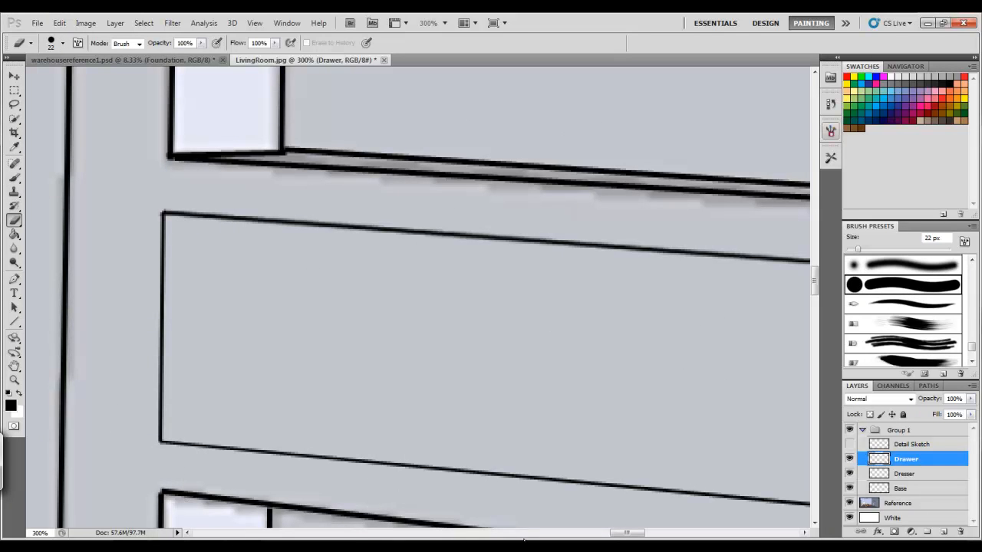
Erase the overhanging line ends at the drawer's right corners
drag(629, 532, 651, 532)
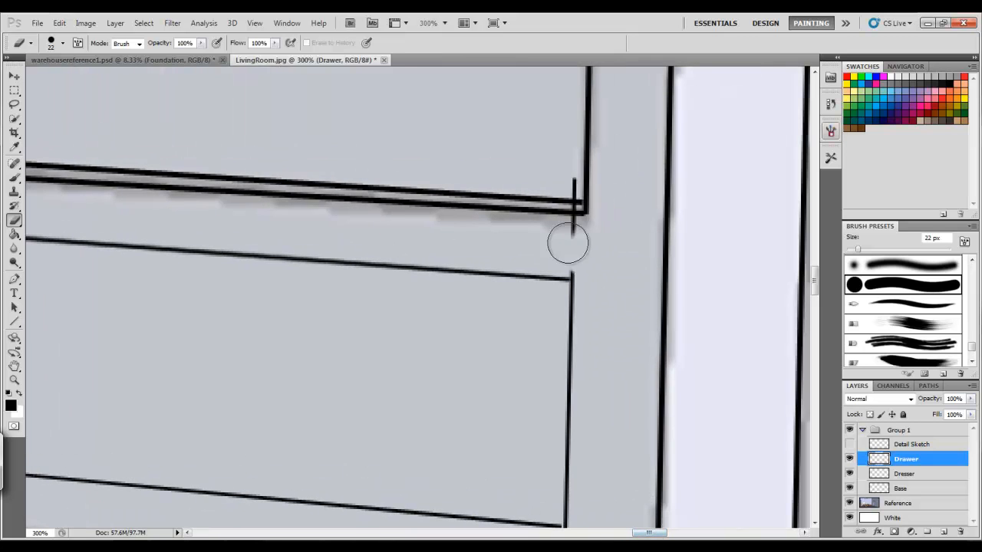
drag(578, 256, 575, 191)
drag(815, 279, 819, 294)
mouse_move(552, 421)
mouse_down()
mouse_move(571, 401)
mouse_move(537, 453)
mouse_up()
drag(648, 532, 630, 532)
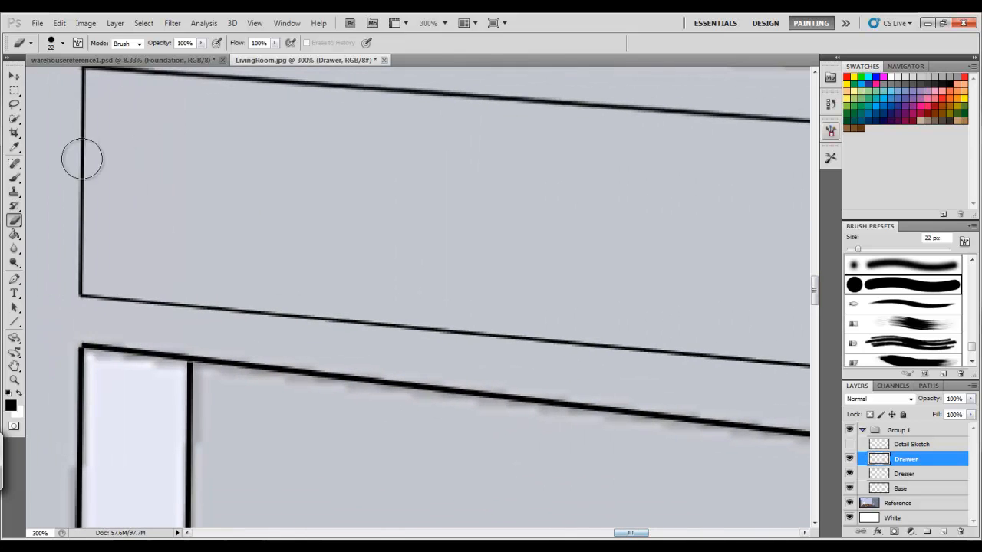
click(14, 380)
alt+click(196, 281)
alt+click(192, 276)
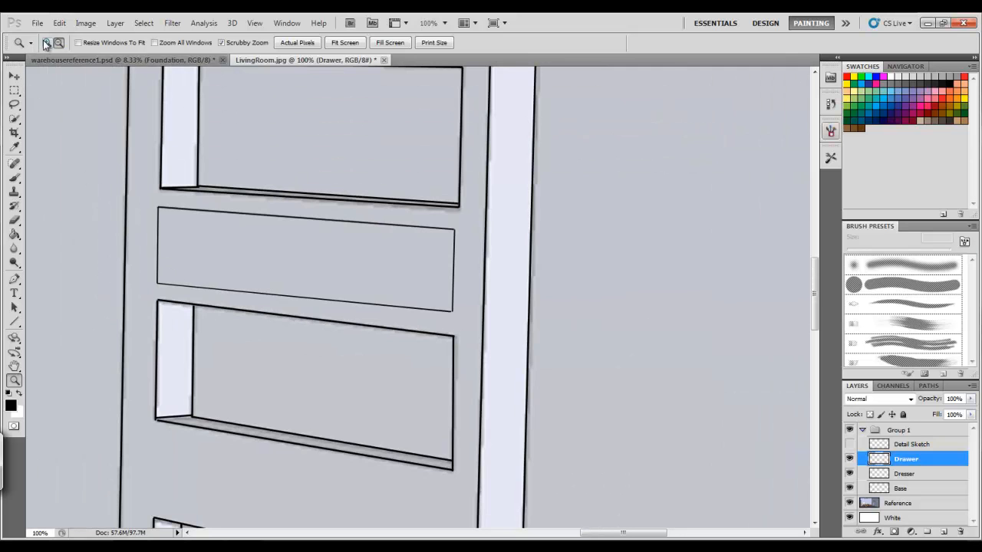
click(13, 77)
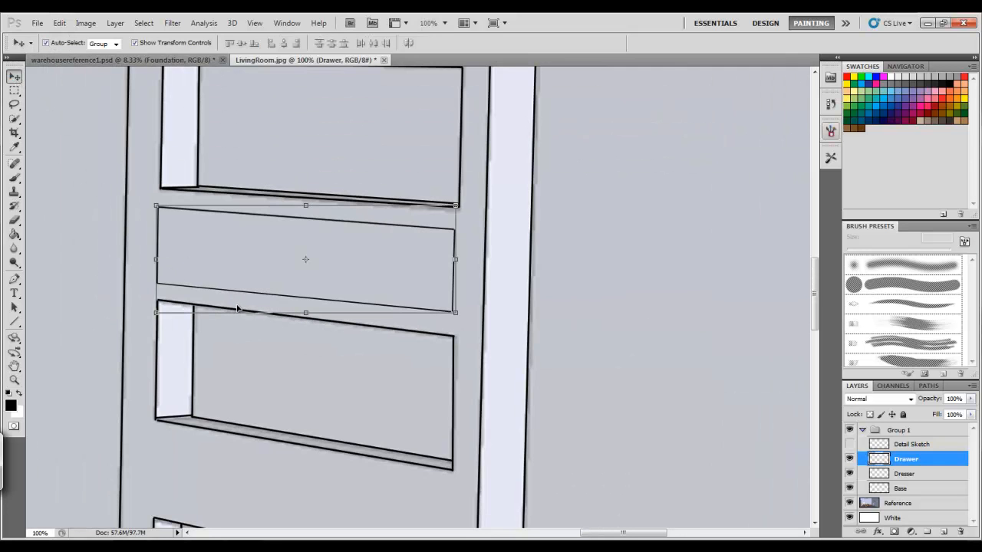
drag(159, 315, 157, 307)
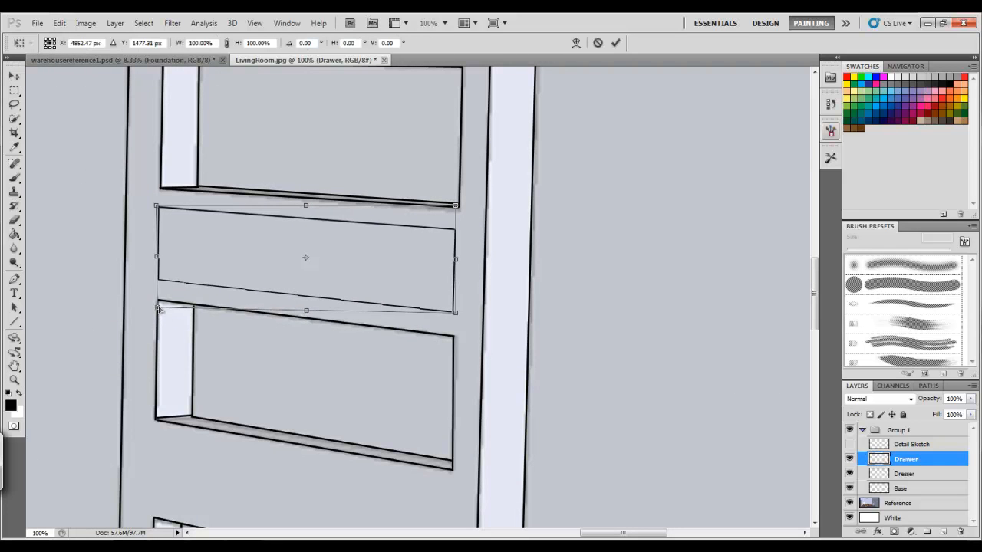
click(615, 43)
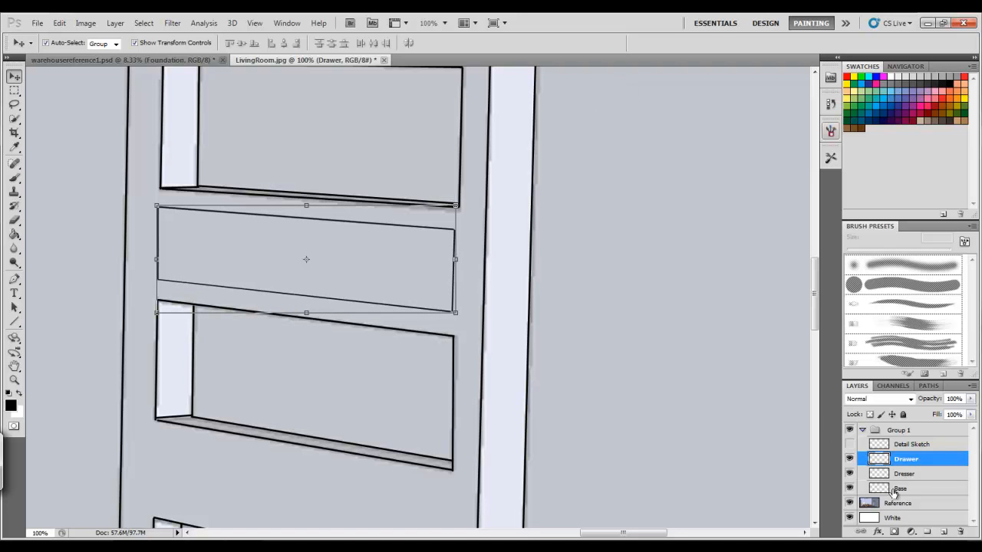
Duplicate the Drawer layer
right_click(894, 460)
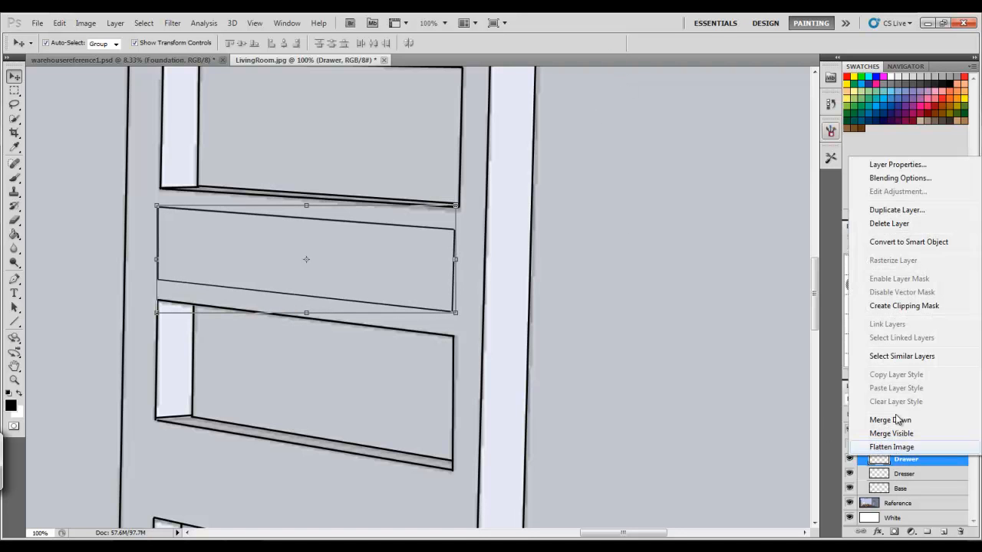
click(896, 213)
key(Return)
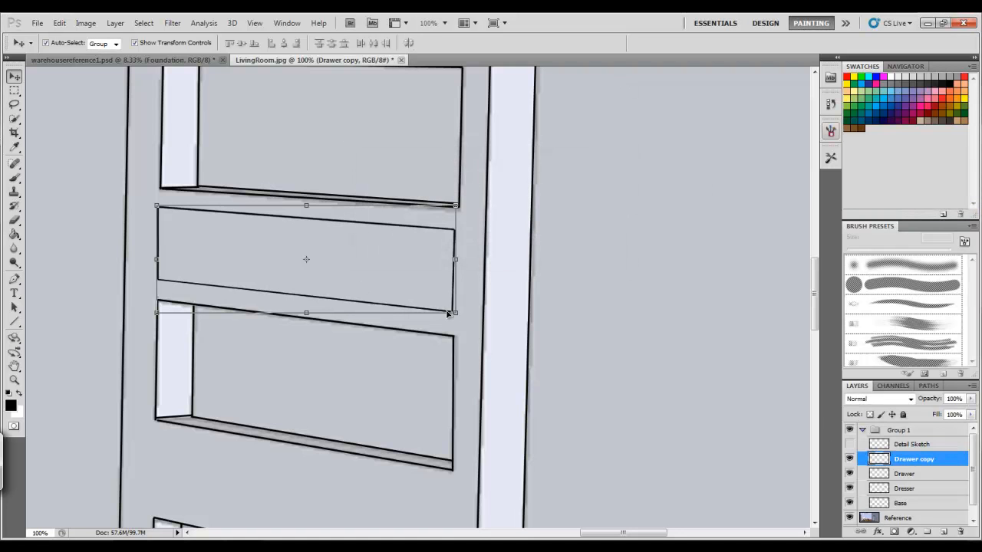
Scale the drawer copy to about 95% width and 86% height to form an inset panel inside the drawer front
drag(455, 312, 452, 310)
drag(156, 205, 167, 209)
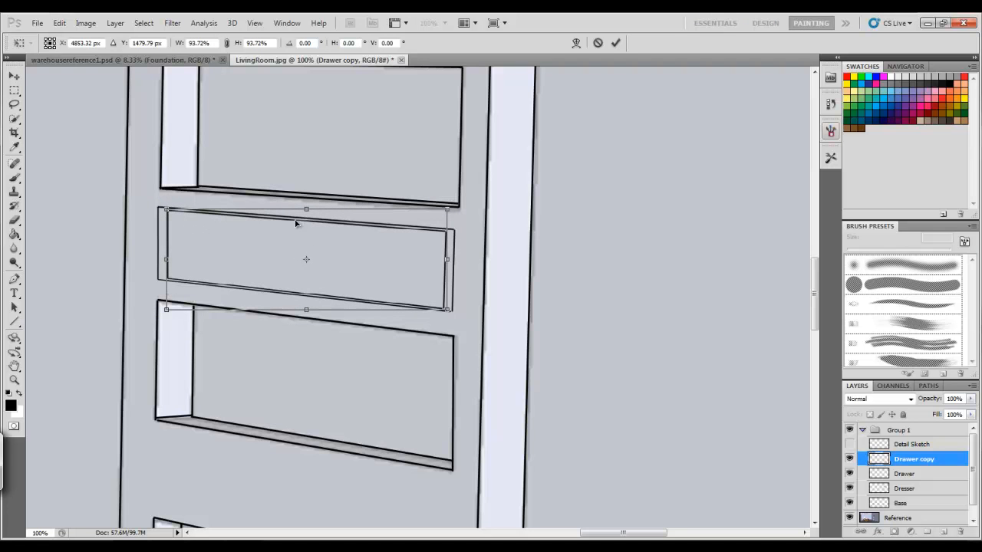
drag(307, 209, 307, 212)
drag(306, 311, 307, 307)
drag(160, 203, 157, 207)
drag(162, 255, 165, 259)
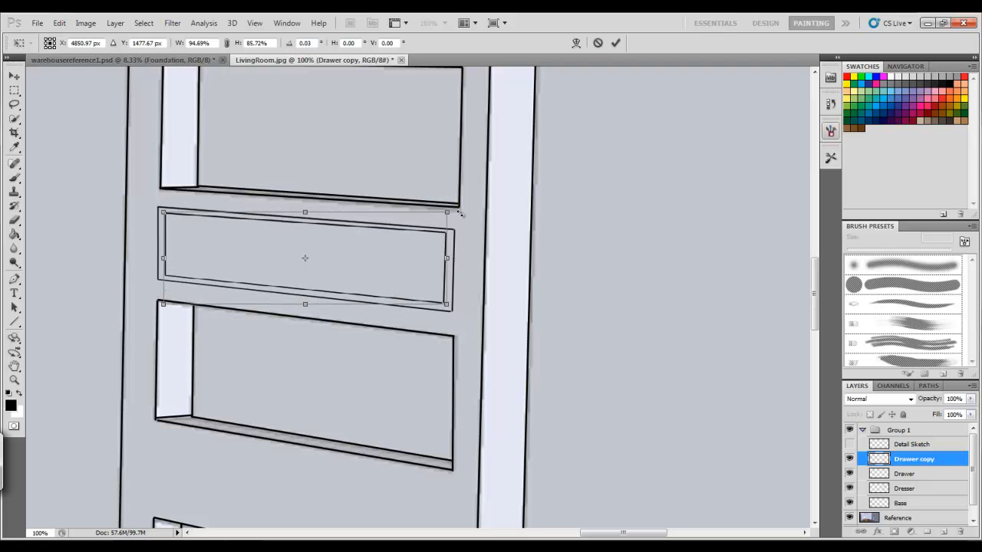
drag(456, 207, 457, 208)
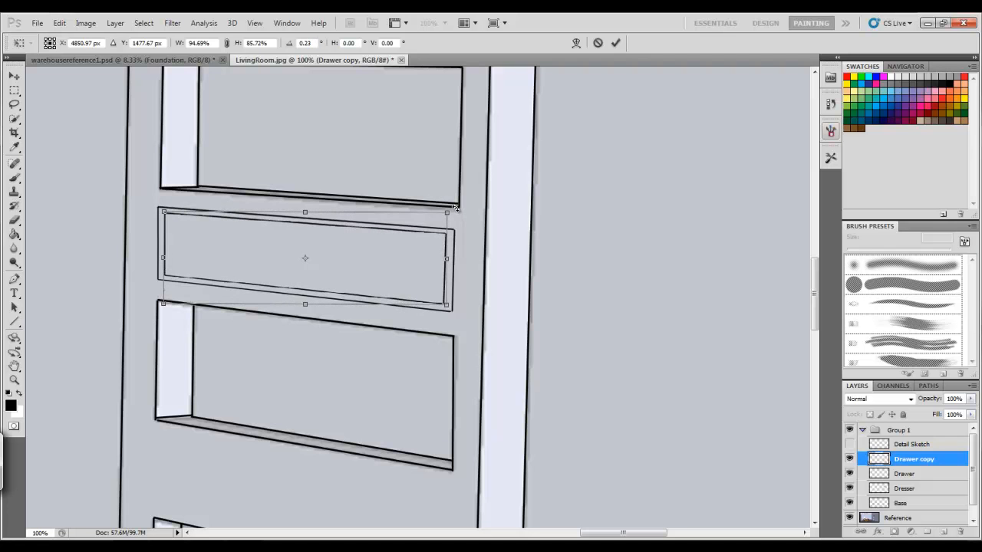
click(615, 43)
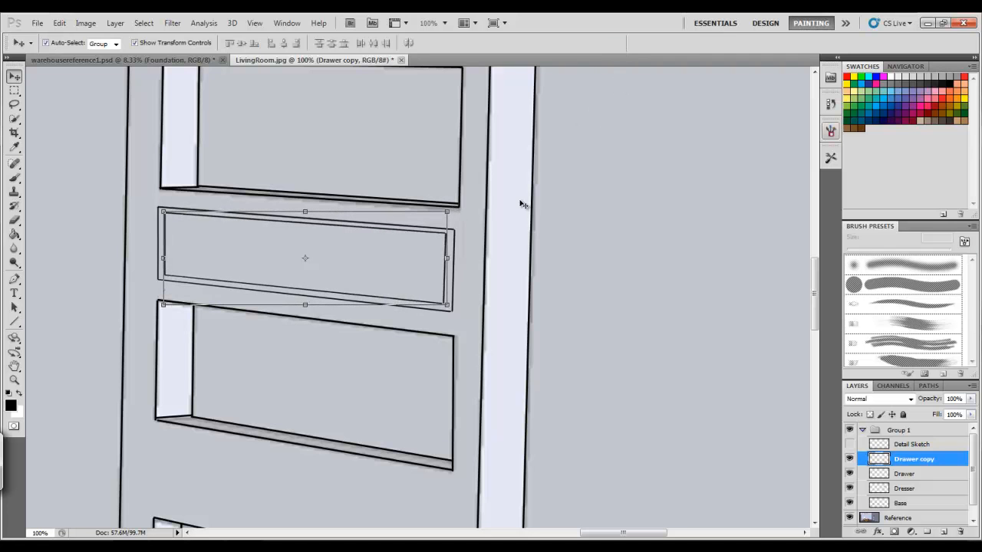
Zoom in to 200% and nudge the inset panel two pixels down
click(14, 381)
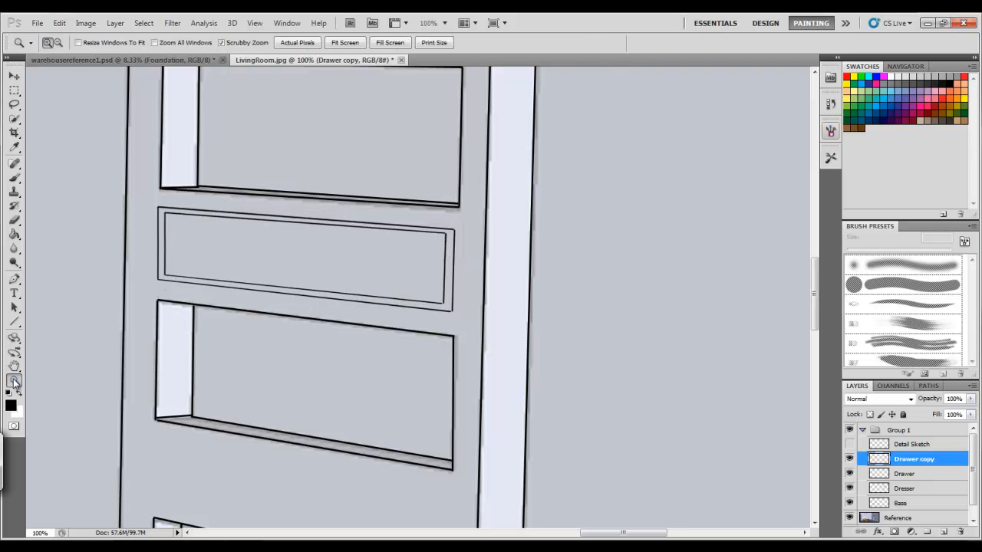
click(322, 250)
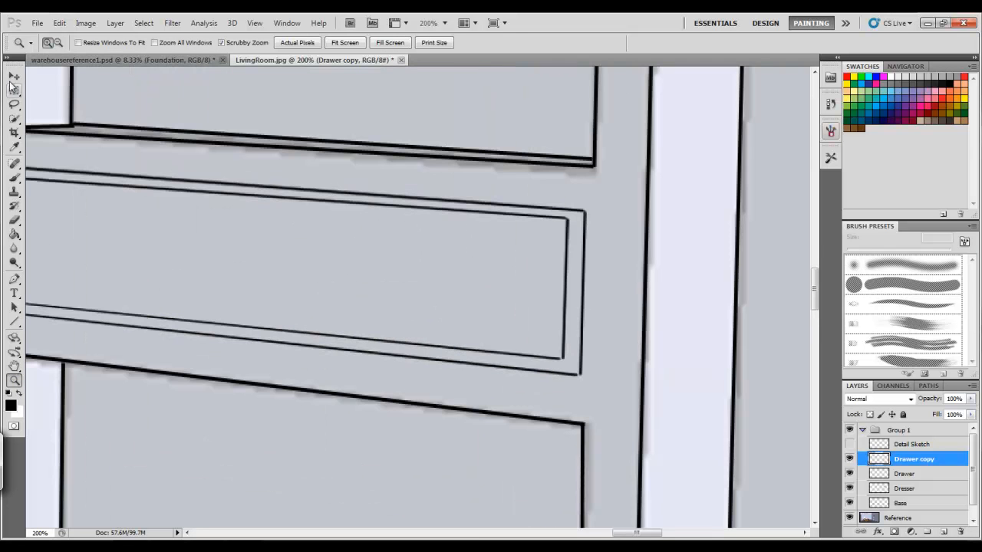
key(v)
key(Down)
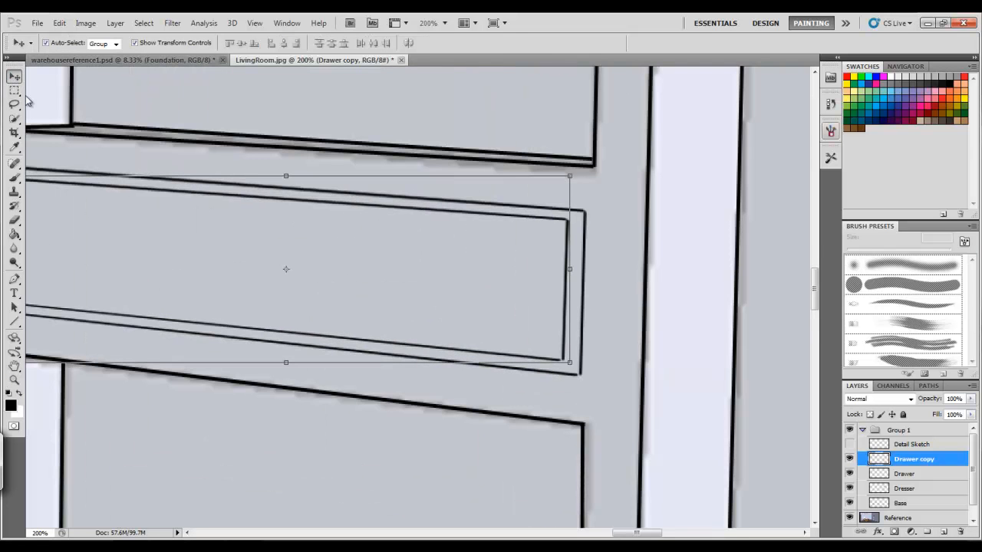
key(Down)
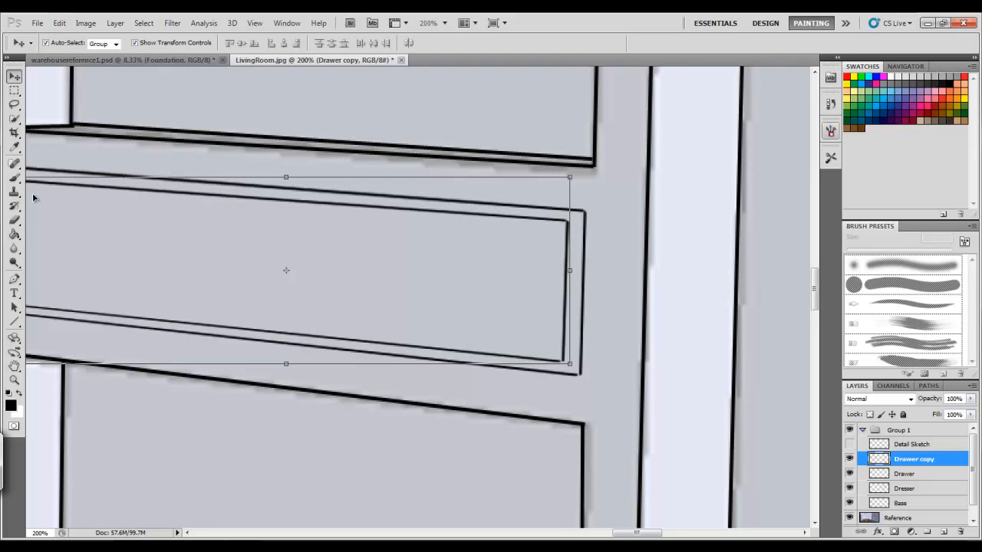
Switch to a 2 px brush at 100% opacity and draw diagonal bevel lines joining the inset panel's corners to the outer outline
key(b)
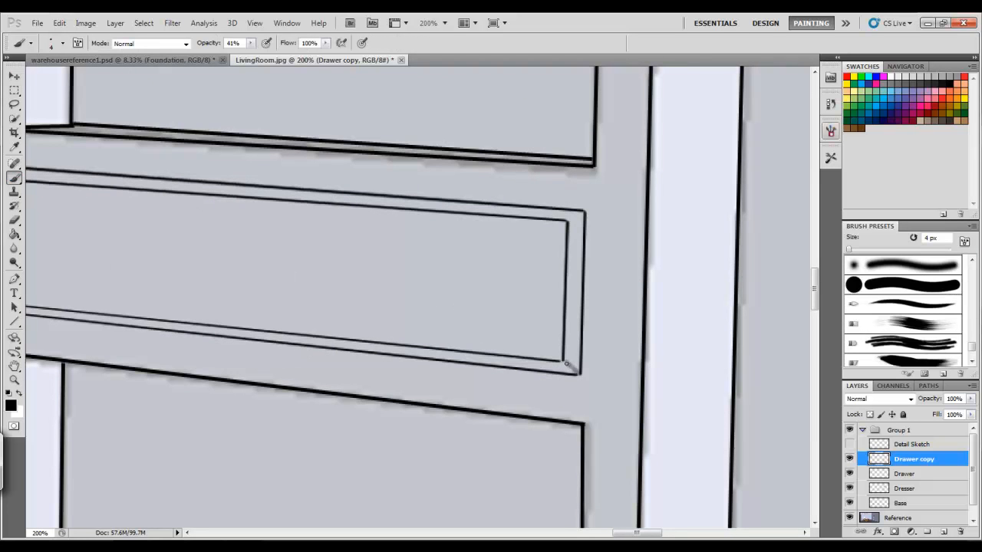
key(ctrl+z)
drag(249, 46, 293, 57)
click(63, 46)
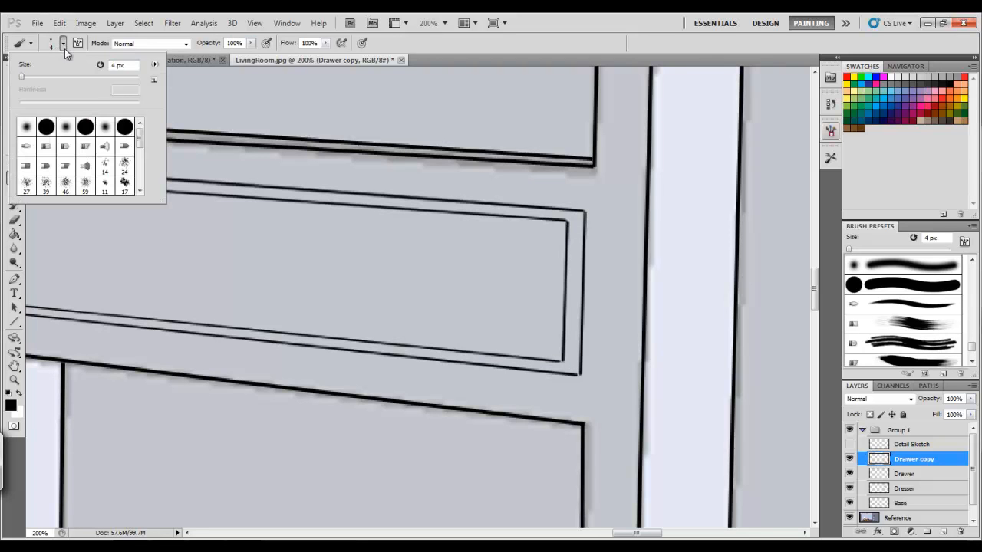
text(2)
key(Return)
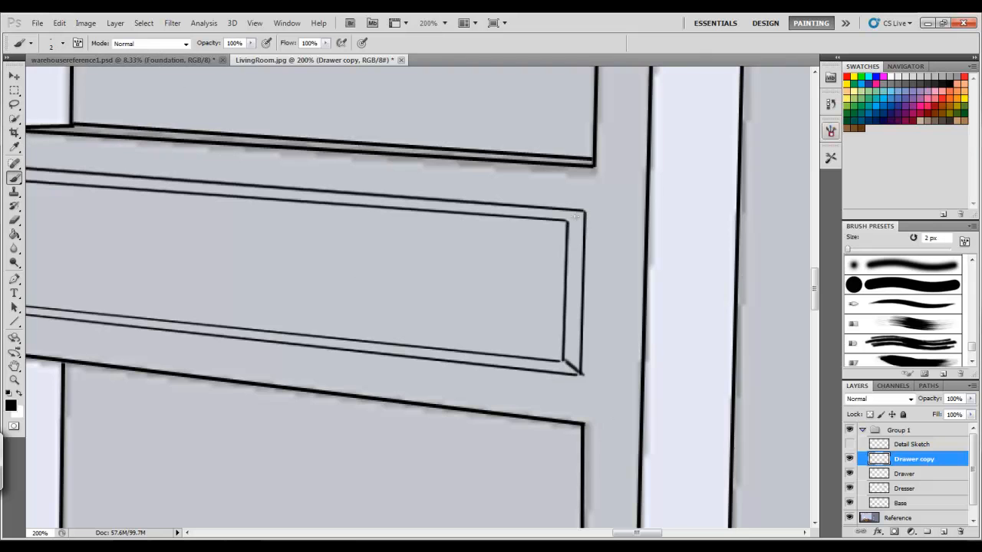
click(13, 220)
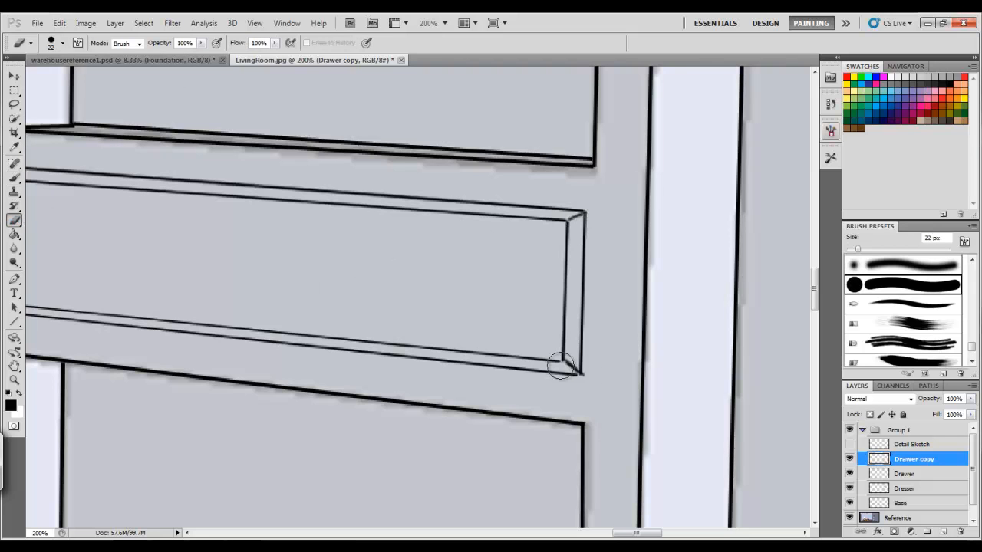
click(13, 176)
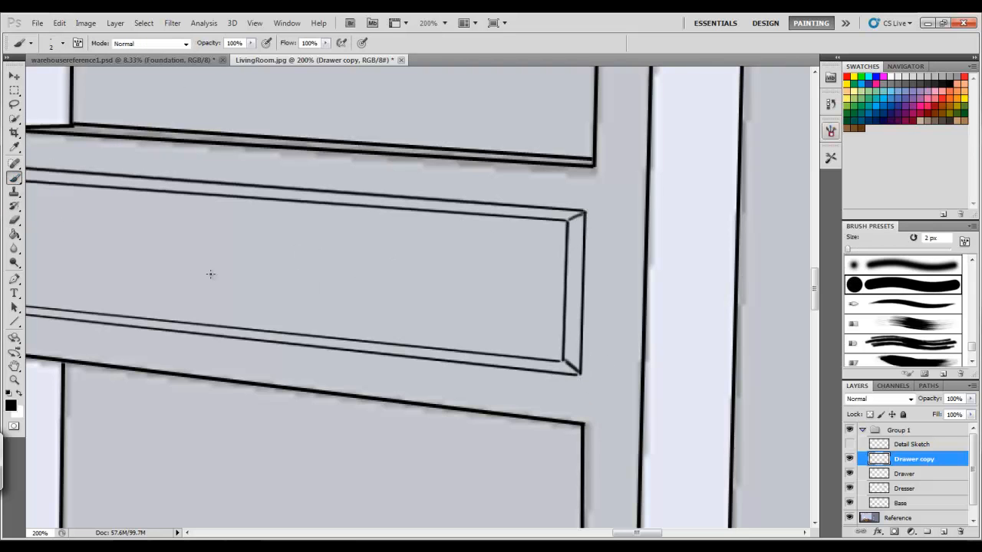
scroll(585, 484, left, 5)
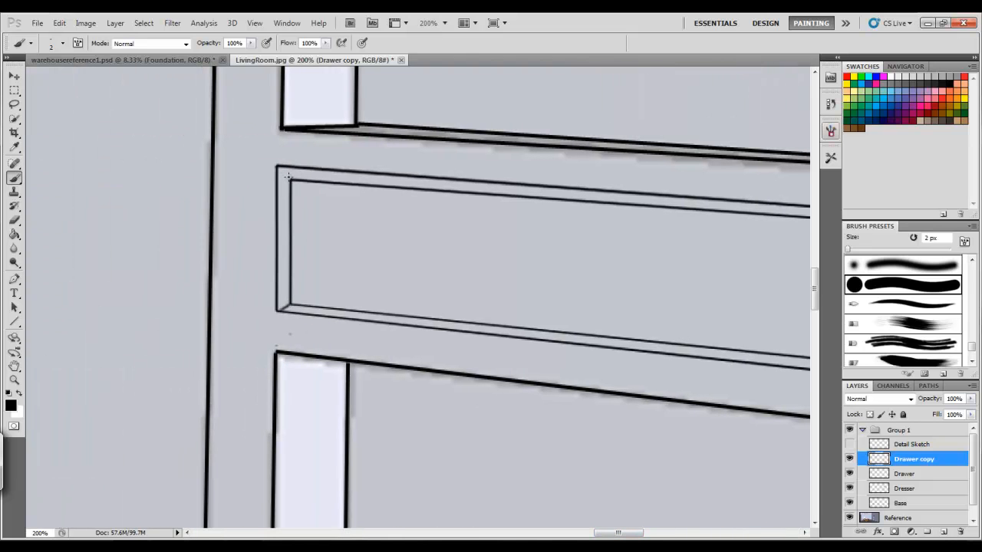
scroll(618, 532, right, 8)
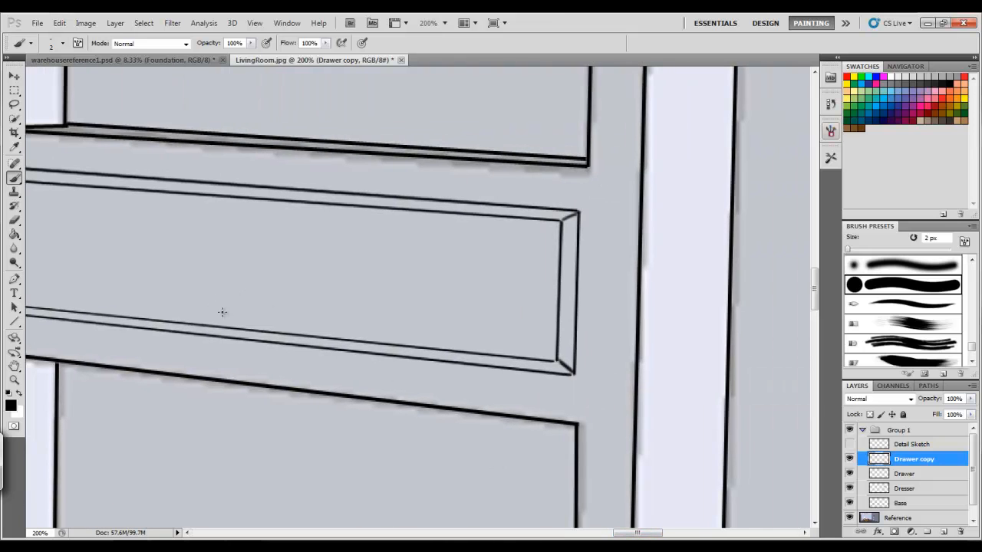
Draw a small round knob on the drawer front and tidy its edge with a 7 px eraser
drag(183, 254, 191, 260)
key(e)
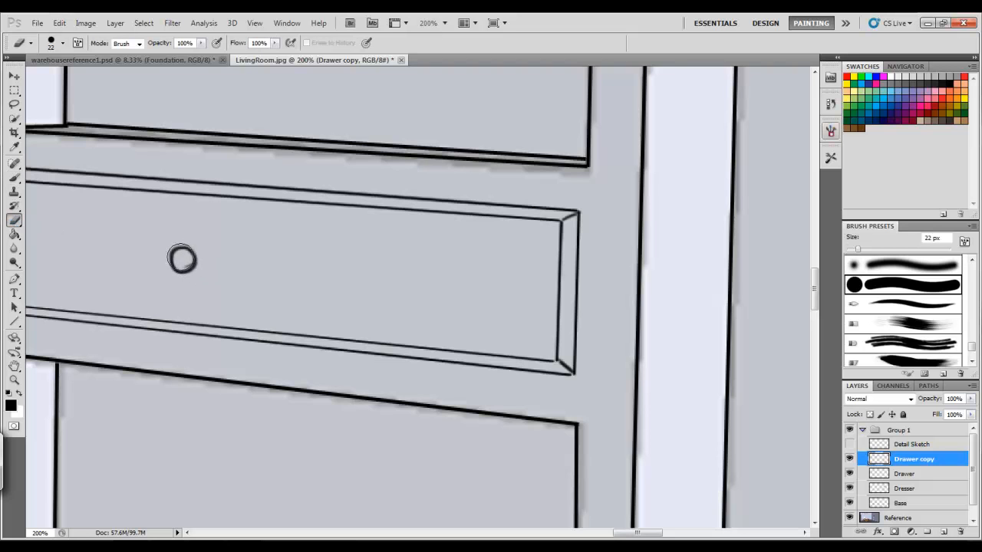
click(63, 44)
drag(33, 75, 24, 77)
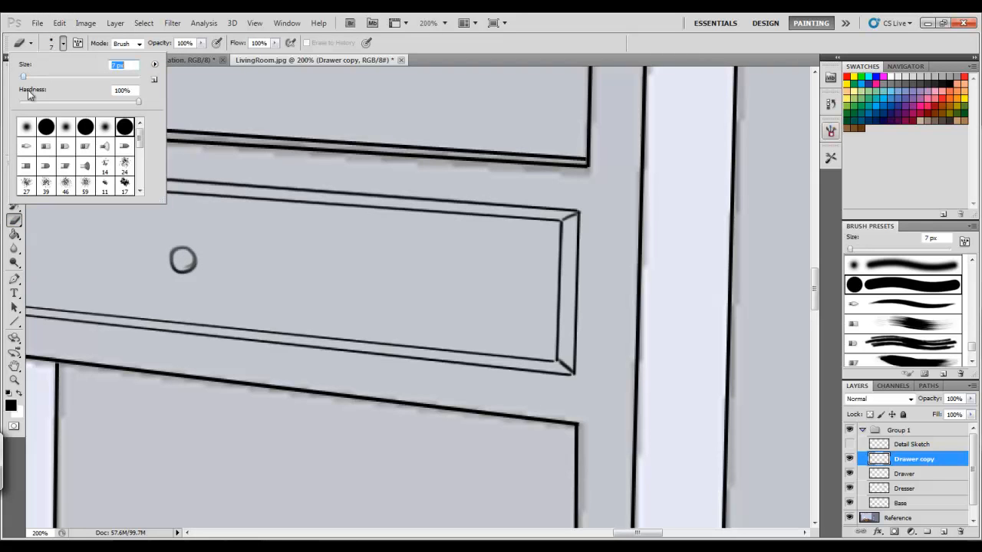
drag(187, 257, 178, 263)
key(b)
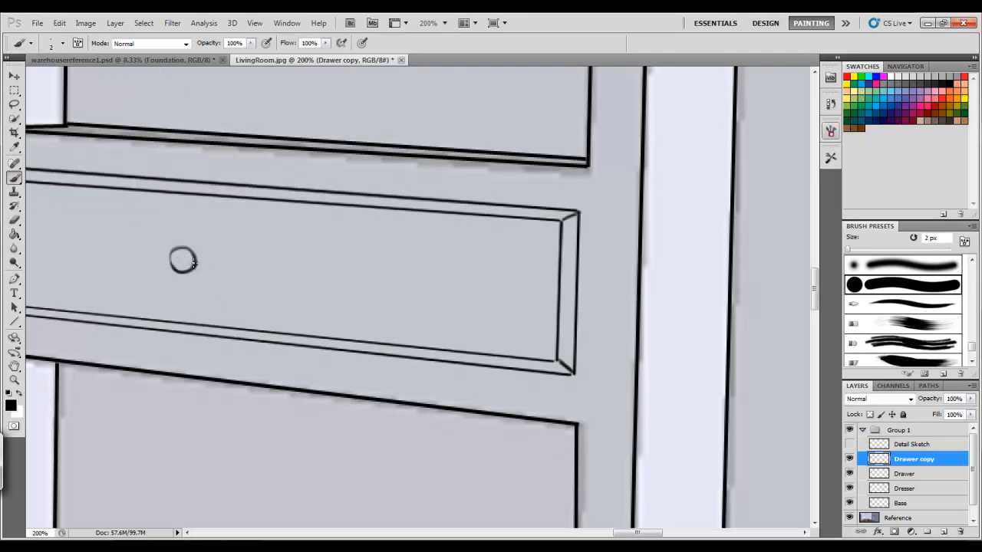
Lasso-select the drawer knob and try moving it, then undo the move
key(z)
alt+click(256, 354)
alt+click(256, 355)
alt+click(257, 354)
alt+click(256, 354)
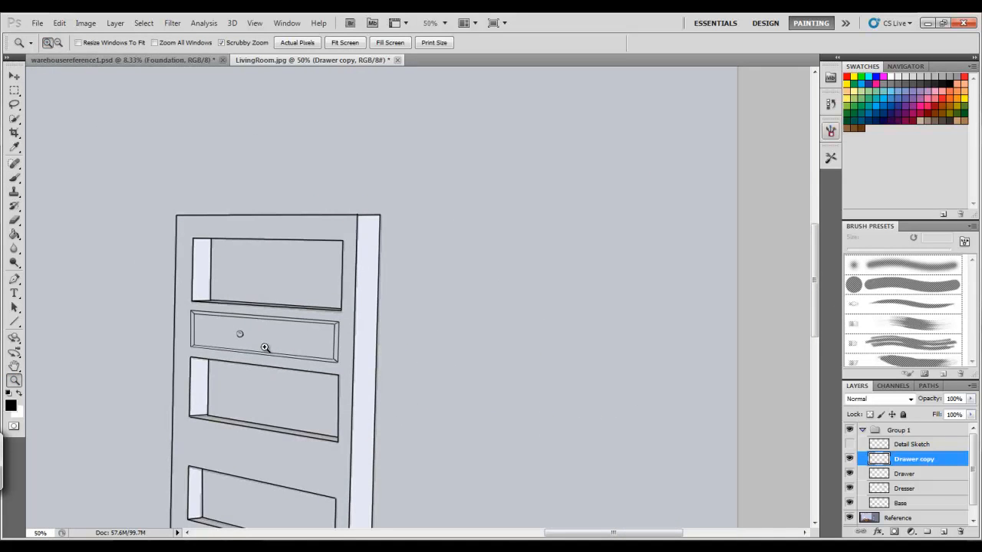
click(265, 348)
click(265, 347)
click(15, 104)
mouse_move(236, 326)
mouse_down()
mouse_move(217, 332)
mouse_move(234, 325)
mouse_up()
key(v)
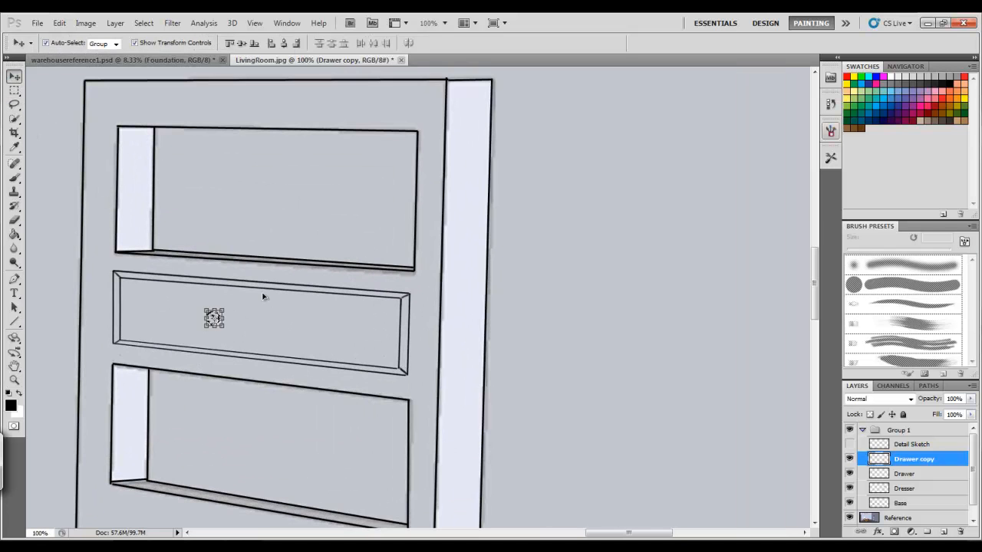
click(217, 317)
drag(218, 317, 229, 328)
key(ctrl+z)
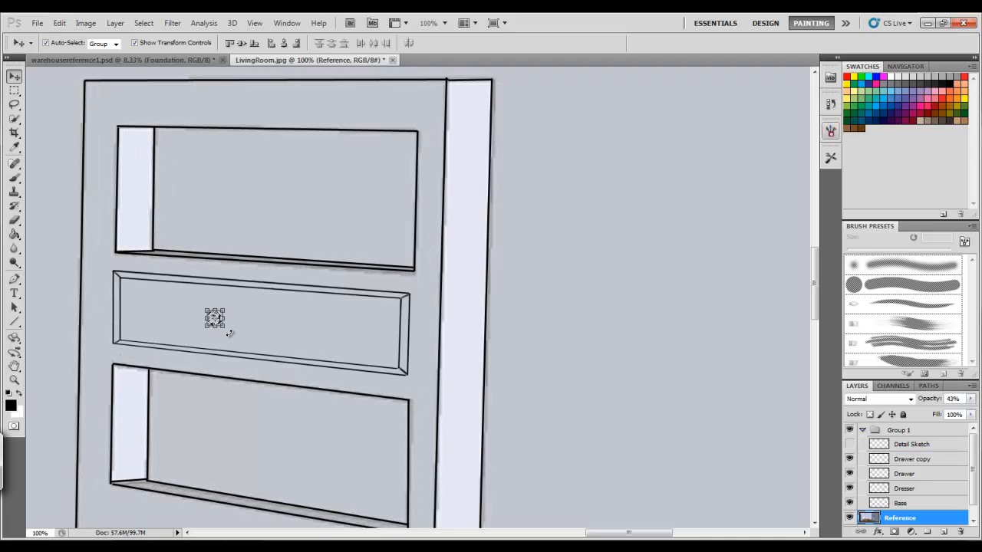
Try to shift the selected knob area slightly right with Free Transform
key(ctrl+t)
drag(216, 319, 237, 323)
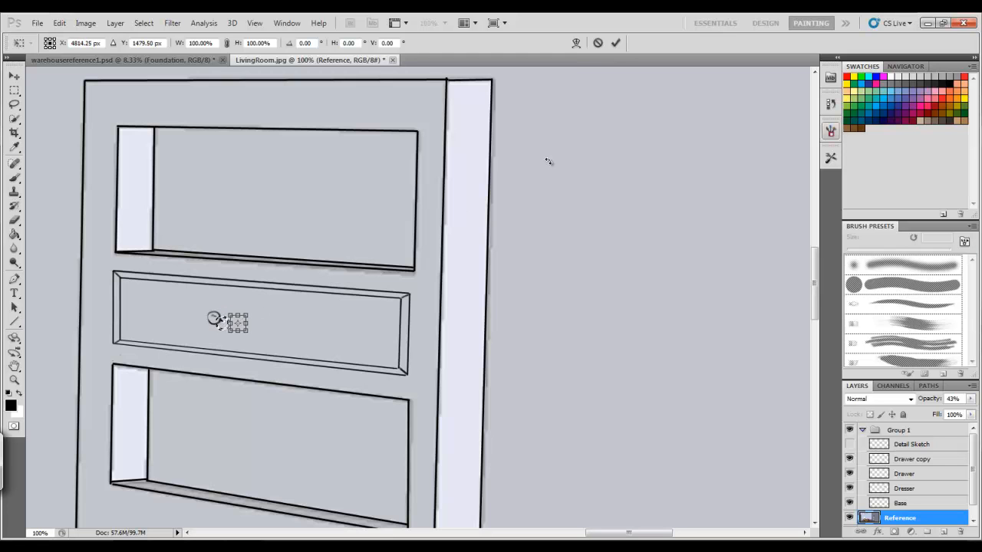
click(615, 43)
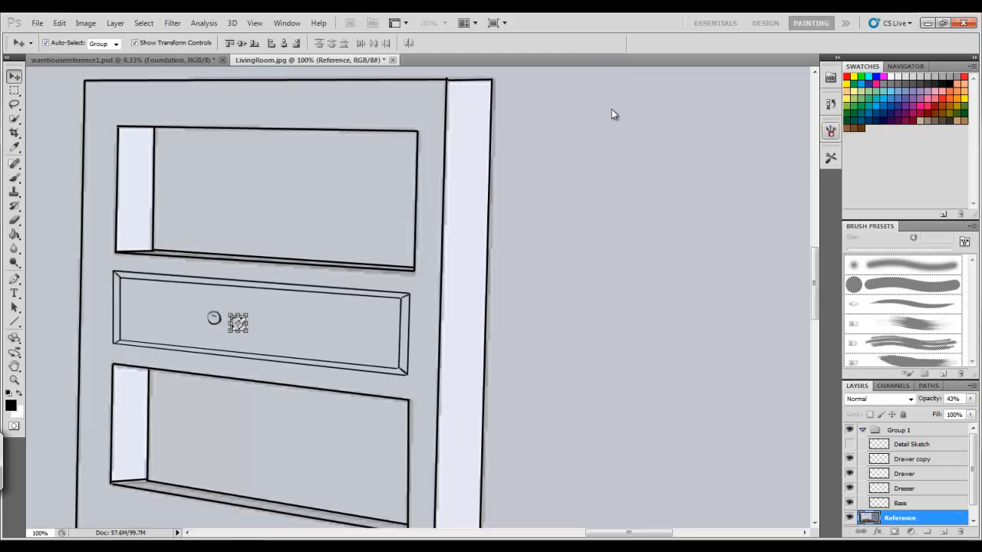
Try moving the knob on the Drawer copy layer, then undo the move
click(916, 445)
click(911, 460)
drag(215, 317, 220, 314)
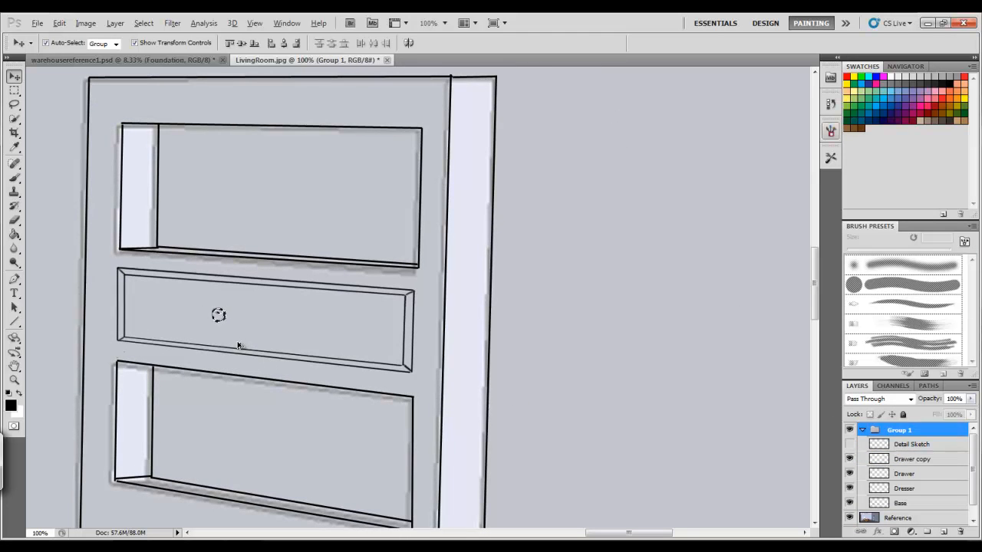
key(ctrl+z)
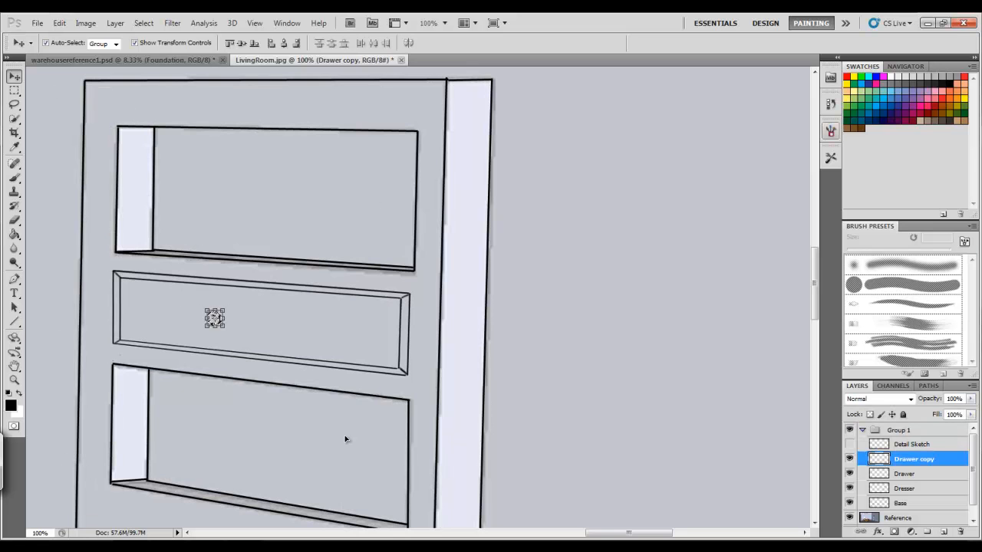
Scale the selected knob to 110% with Free Transform, shift it slightly right and down, and deselect
key(ctrl+t)
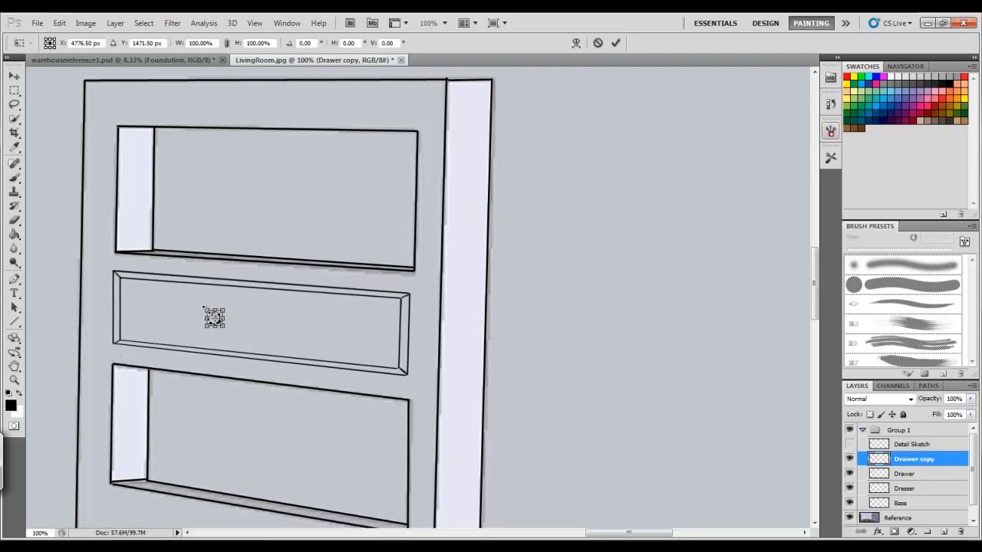
drag(204, 307, 244, 326)
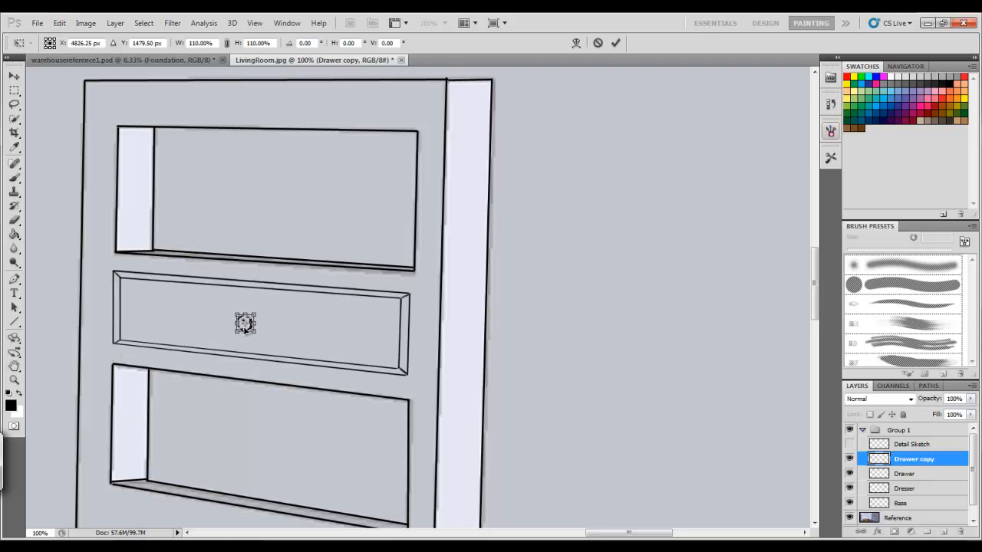
click(615, 43)
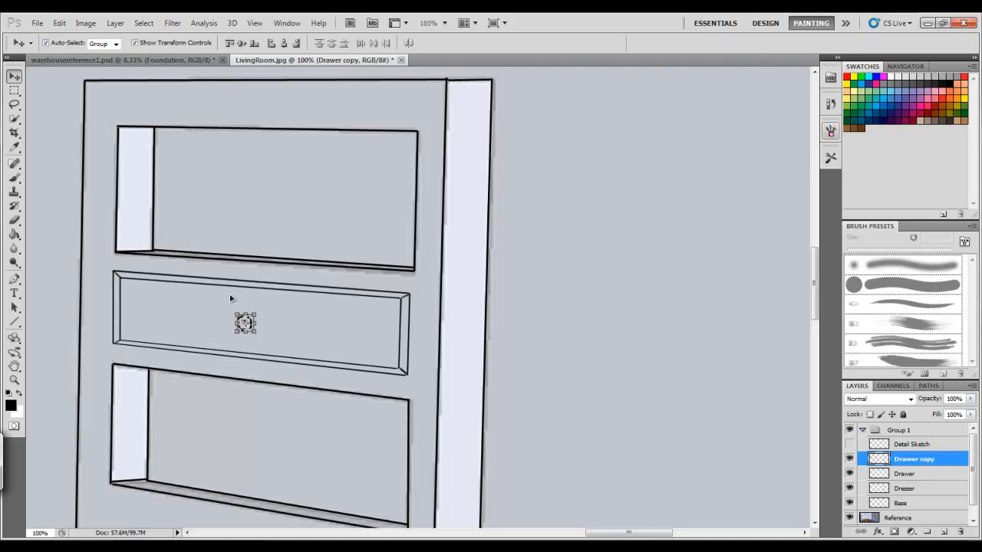
click(143, 23)
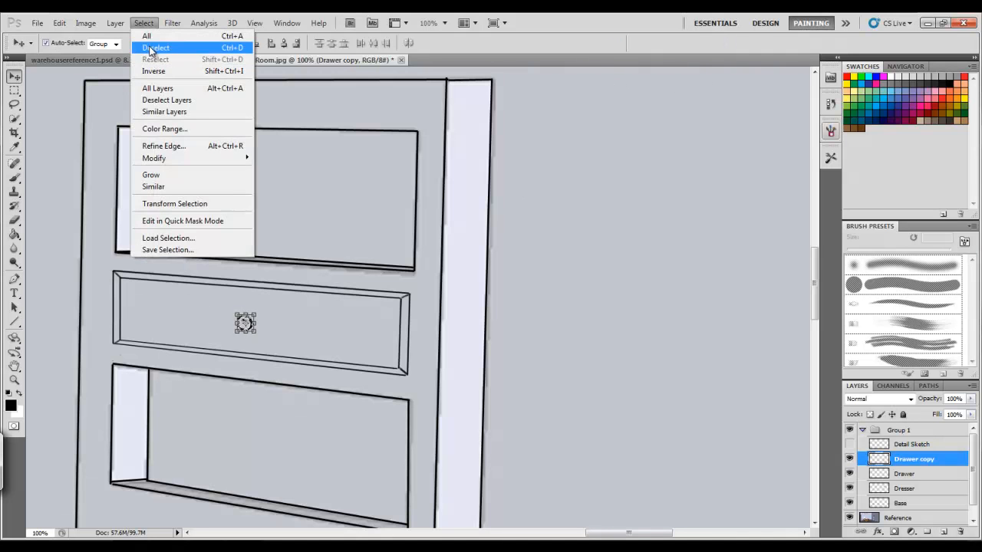
click(150, 48)
Draw two crossing diagonal lines corner to corner across the dresser with the 2 px Line tool
click(15, 380)
click(61, 44)
click(225, 344)
click(252, 366)
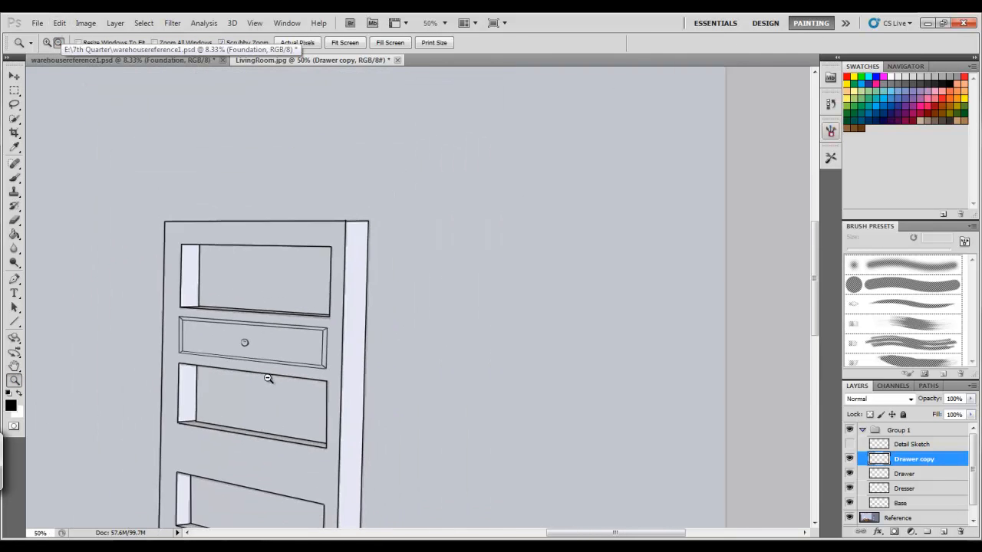
click(259, 373)
click(171, 315)
key(u)
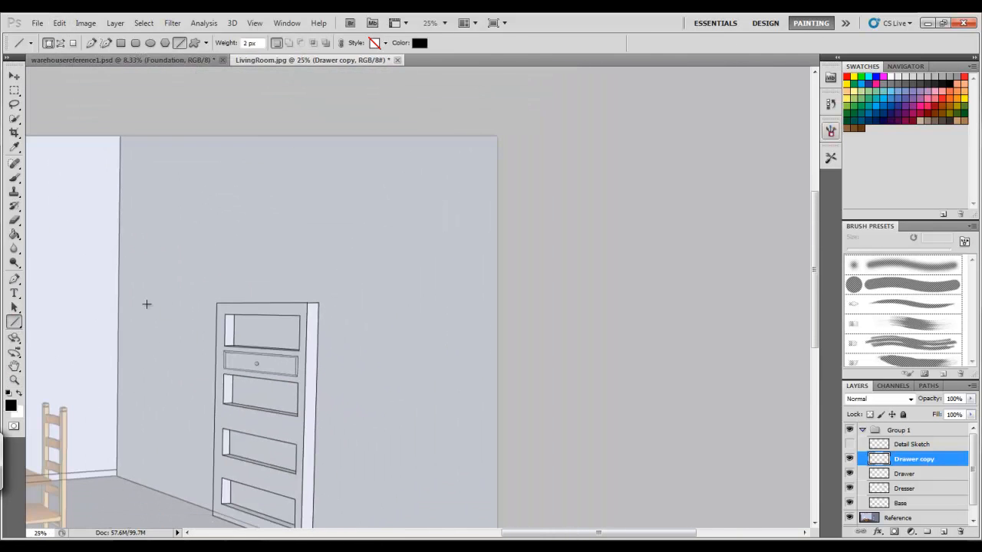
drag(227, 317, 301, 512)
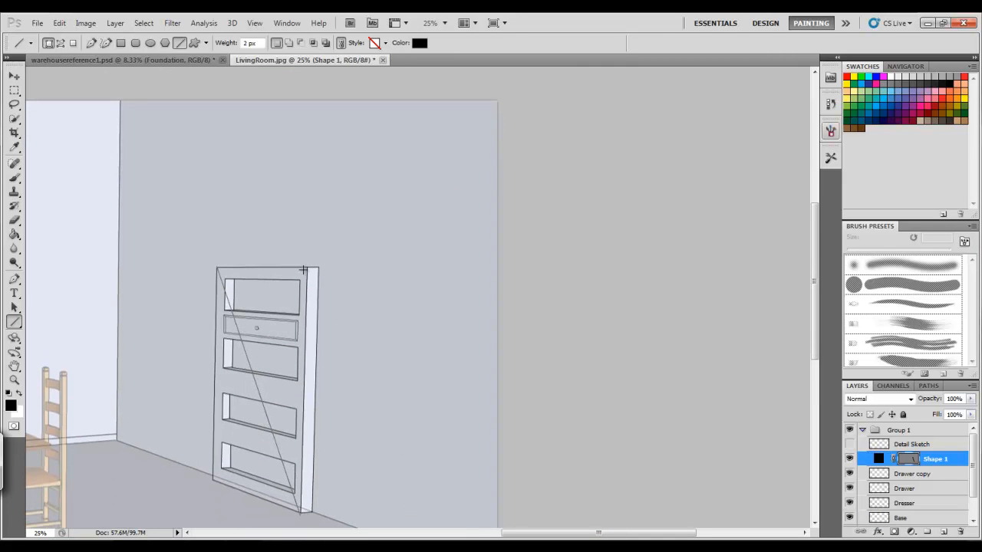
drag(228, 362, 208, 484)
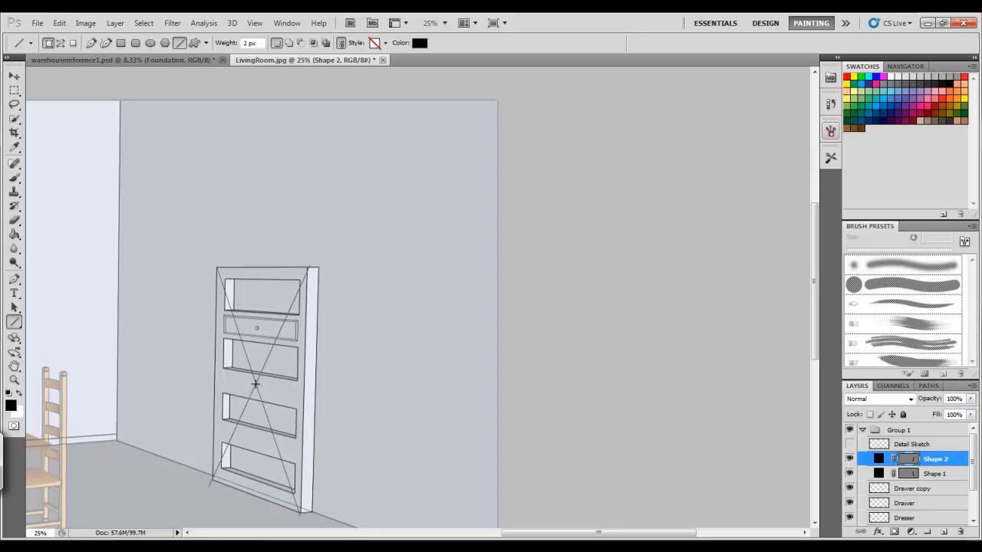
Draw a vertical line through the diagonals' crossing point to mark the dresser's center
drag(255, 251, 256, 252)
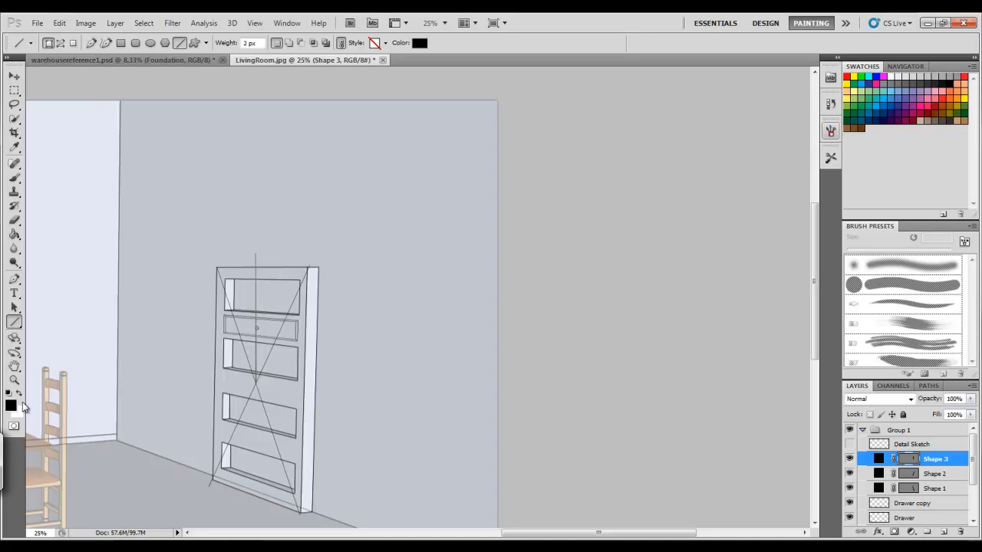
key(z)
click(46, 42)
click(234, 343)
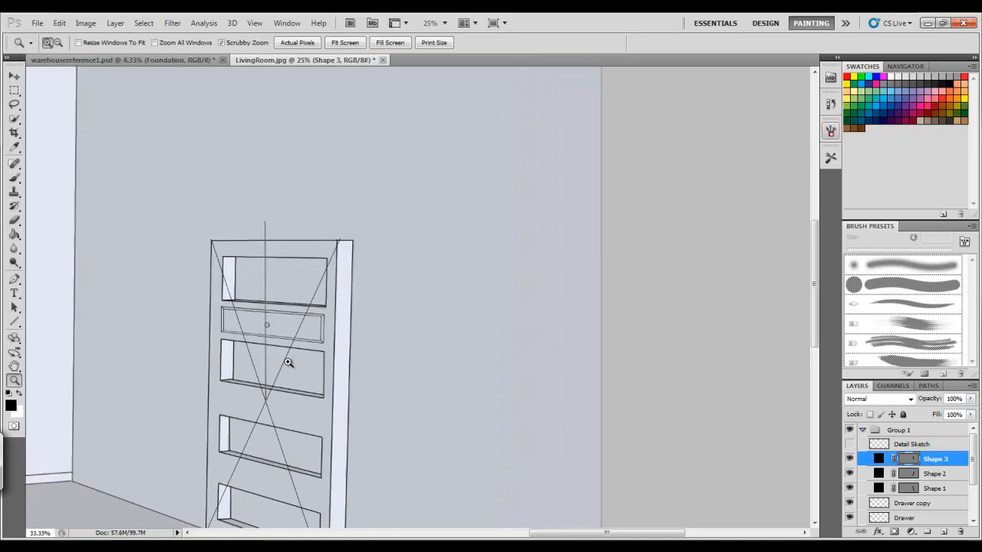
click(250, 342)
click(282, 335)
click(282, 335)
key(v)
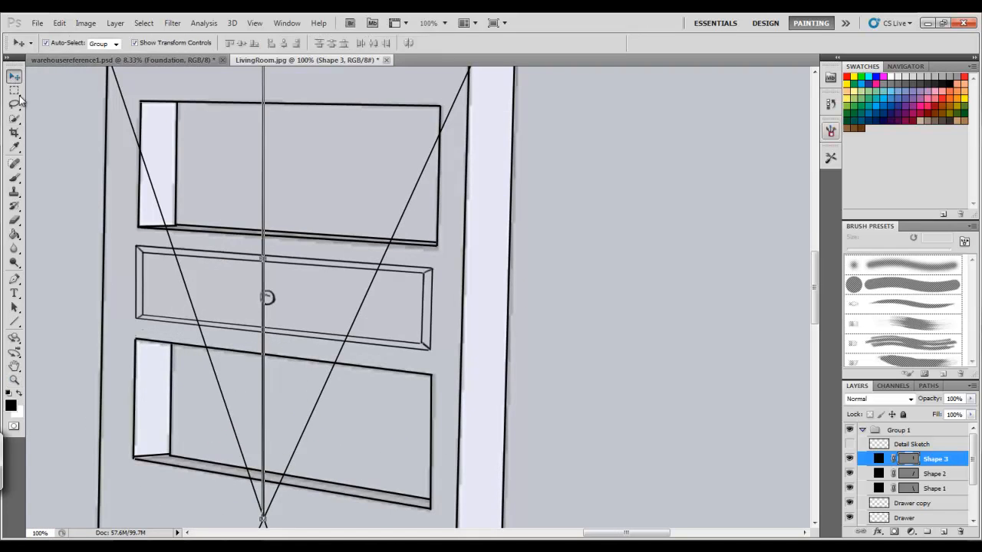
Lasso the knob on the Drawer copy layer, nudge it left onto the center line, and deselect
click(903, 503)
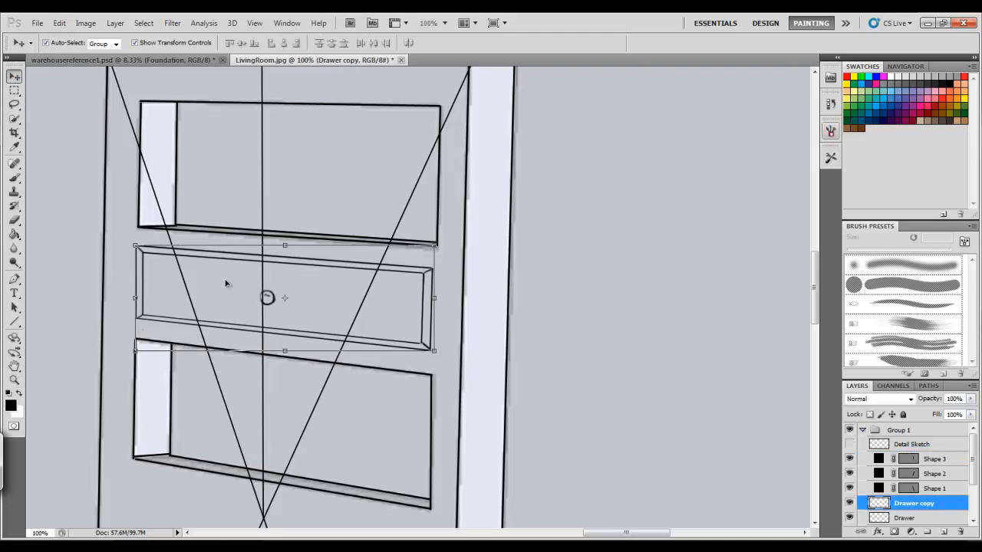
click(13, 103)
mouse_move(274, 278)
mouse_down()
mouse_move(294, 295)
mouse_move(277, 280)
mouse_up()
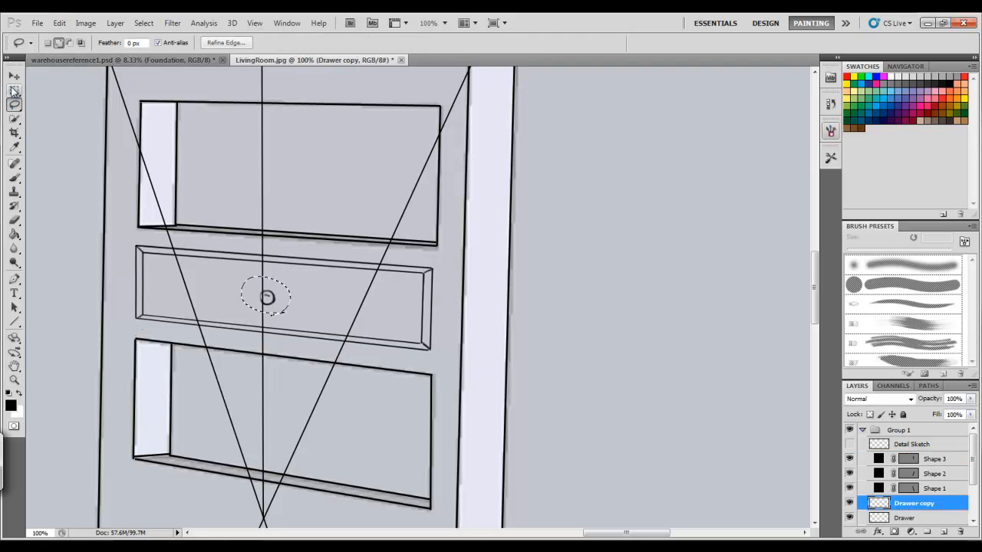
key(v)
key(Left)
key(Left)
key(Left)
key(Left)
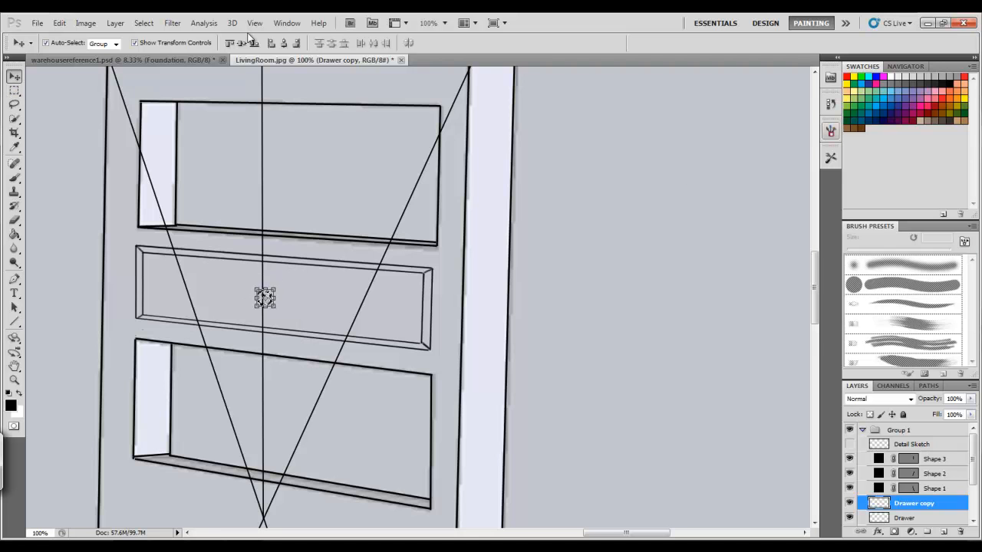
click(143, 23)
click(150, 48)
Select and delete the three guide line shape layers
click(941, 457)
shift+click(943, 473)
shift+click(951, 490)
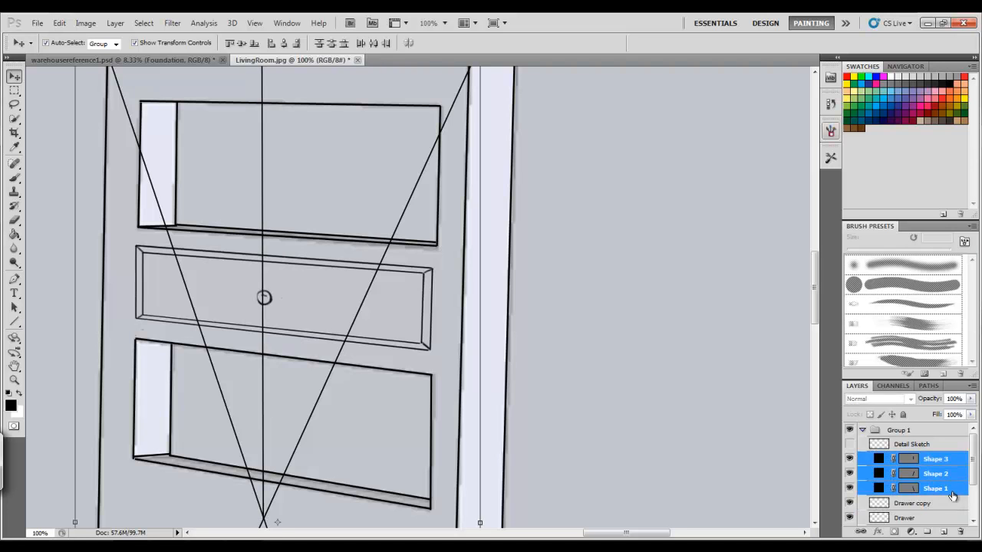
key(Delete)
Hide the Reference layer and inspect the dresser line work within the room
click(14, 379)
click(58, 43)
click(310, 457)
click(315, 458)
click(315, 457)
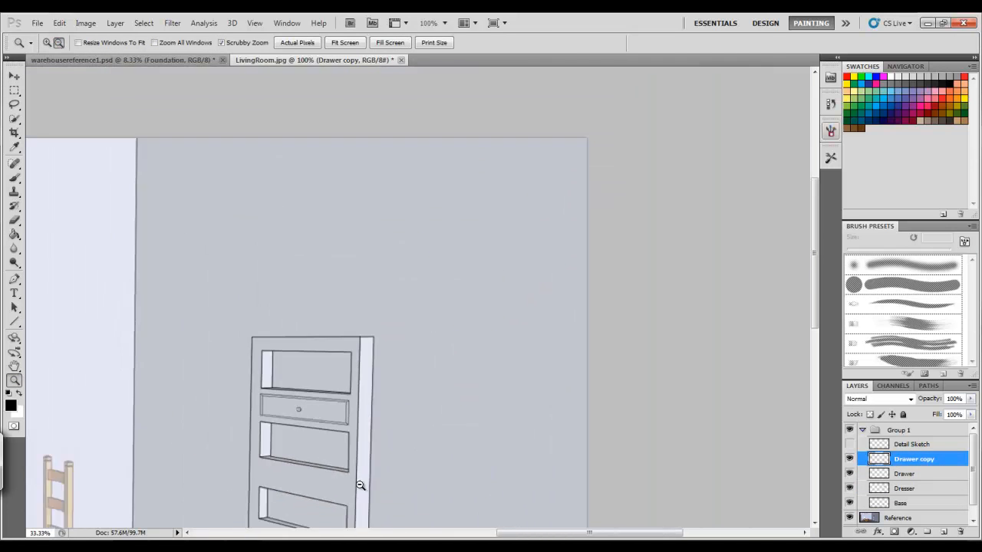
click(621, 425)
click(621, 425)
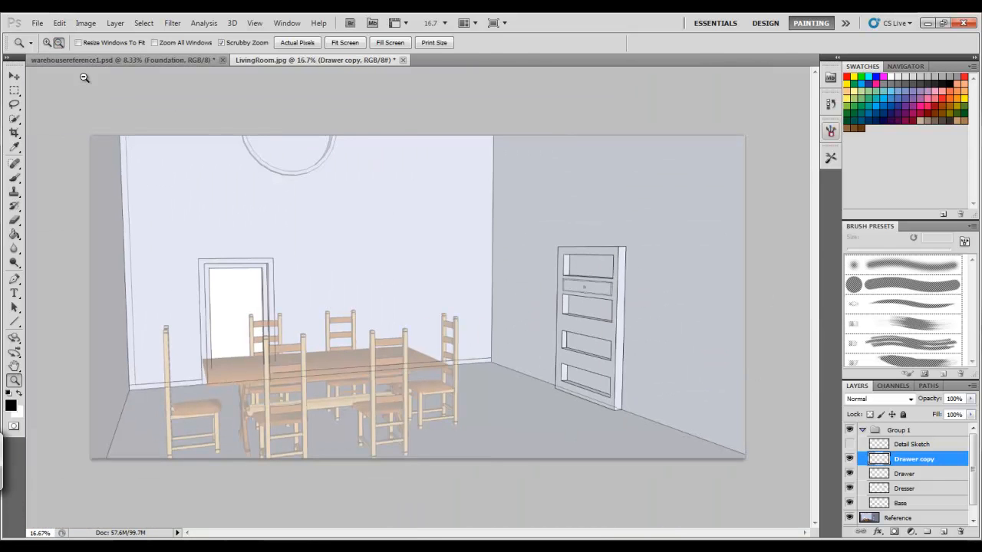
click(648, 397)
click(849, 519)
click(565, 306)
click(47, 43)
drag(421, 277, 658, 309)
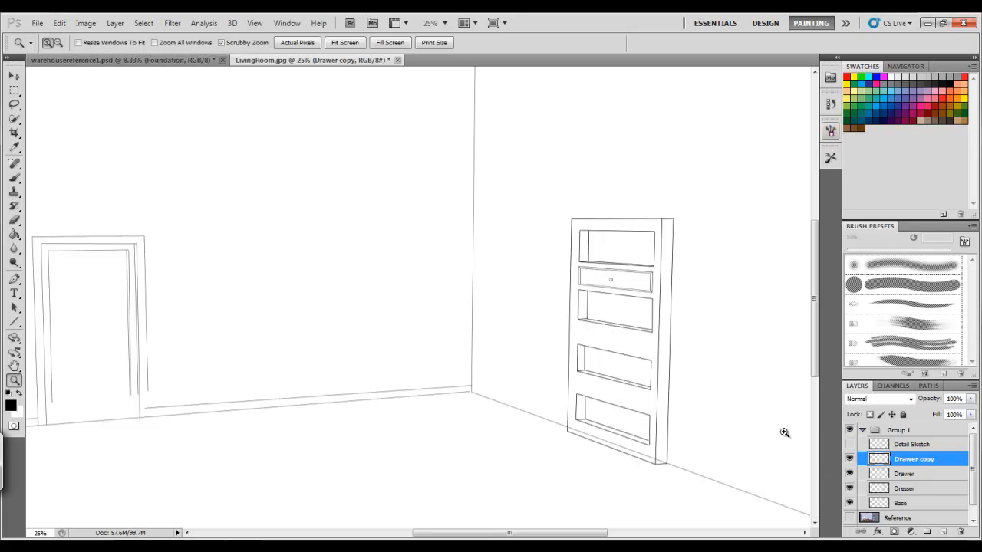
Turn on the Detail Sketch and Reference layers and review the whole LivingRoom scene
click(849, 444)
scroll(816, 336, down, 1)
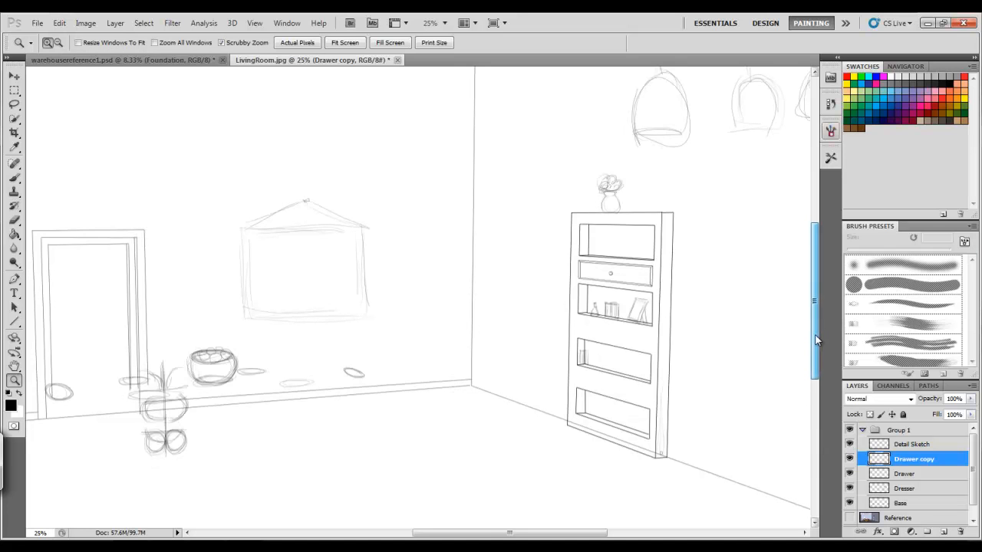
click(849, 517)
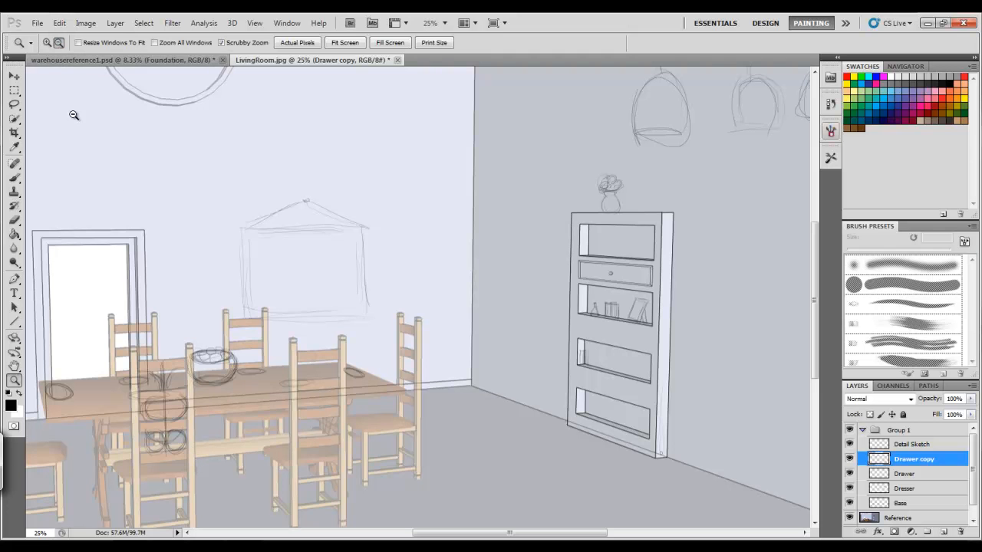
alt+click(325, 438)
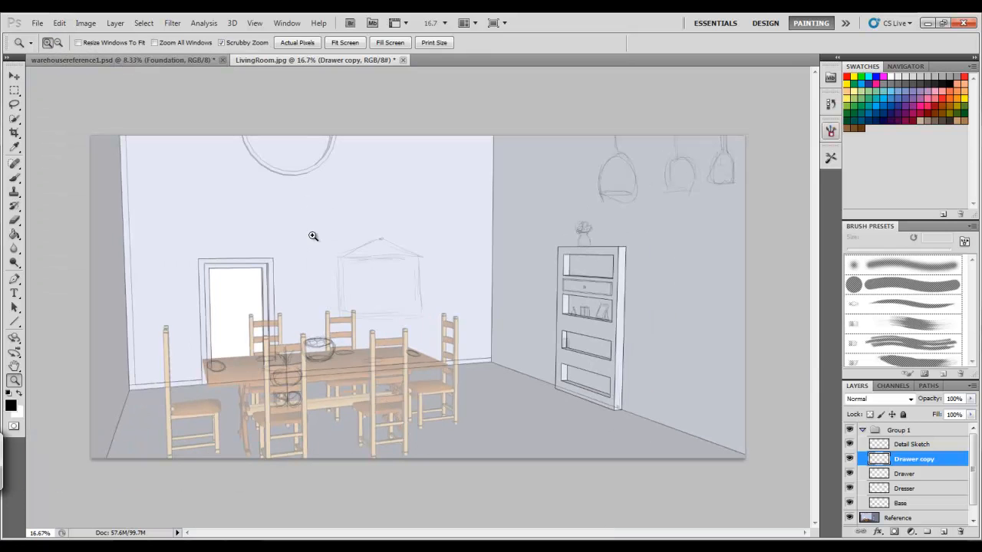
click(513, 234)
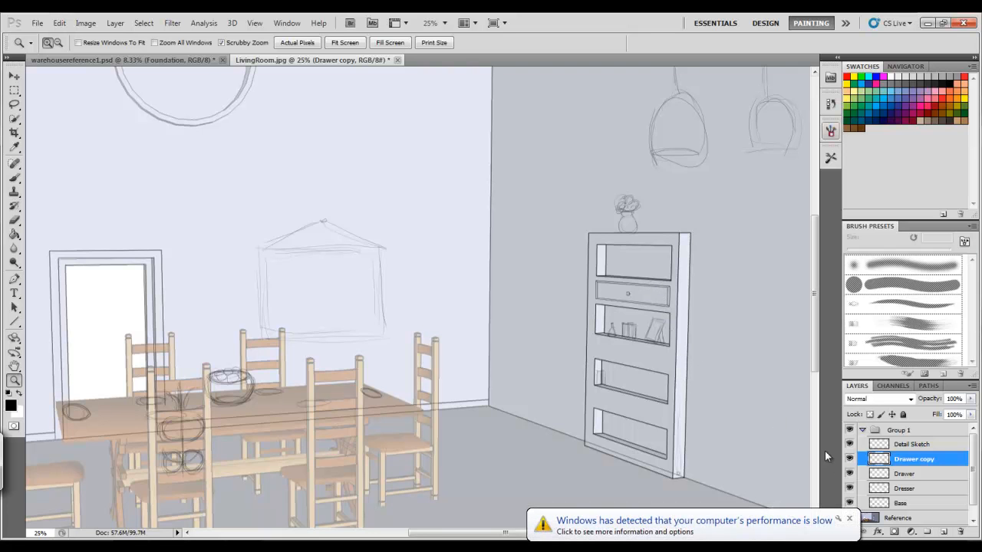
click(848, 519)
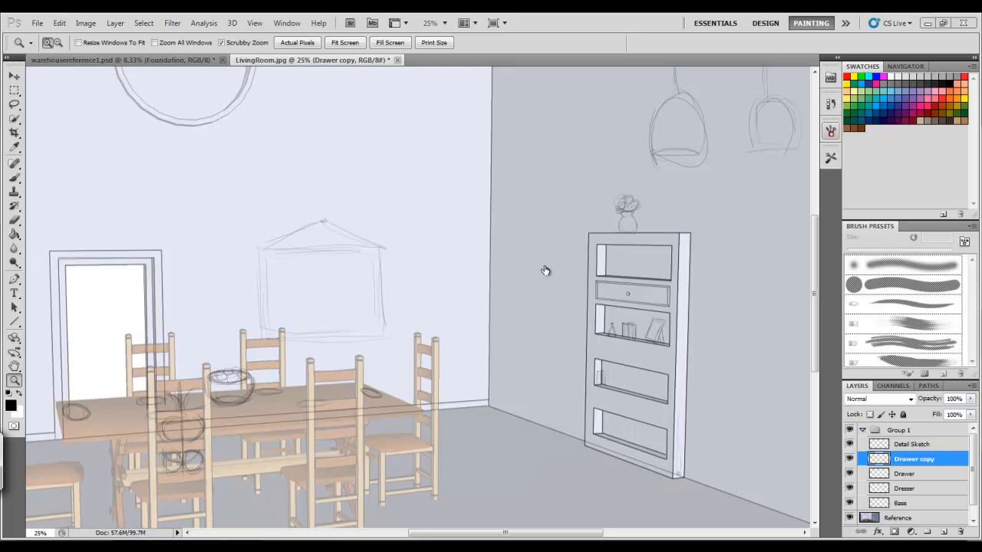
click(59, 42)
click(133, 310)
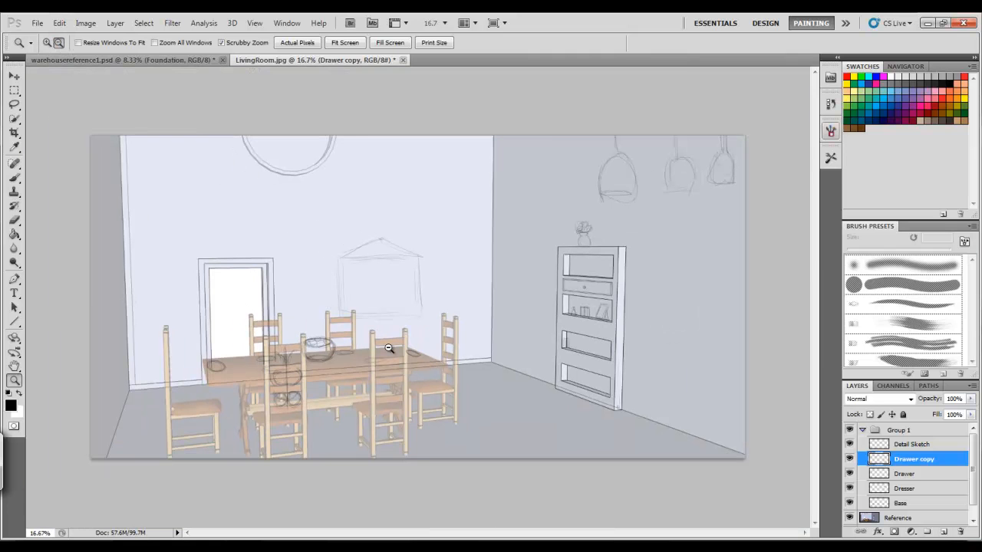
Switch to the warehousereference1 document and turn on the SketchUp layer inside the Foundation group
click(185, 58)
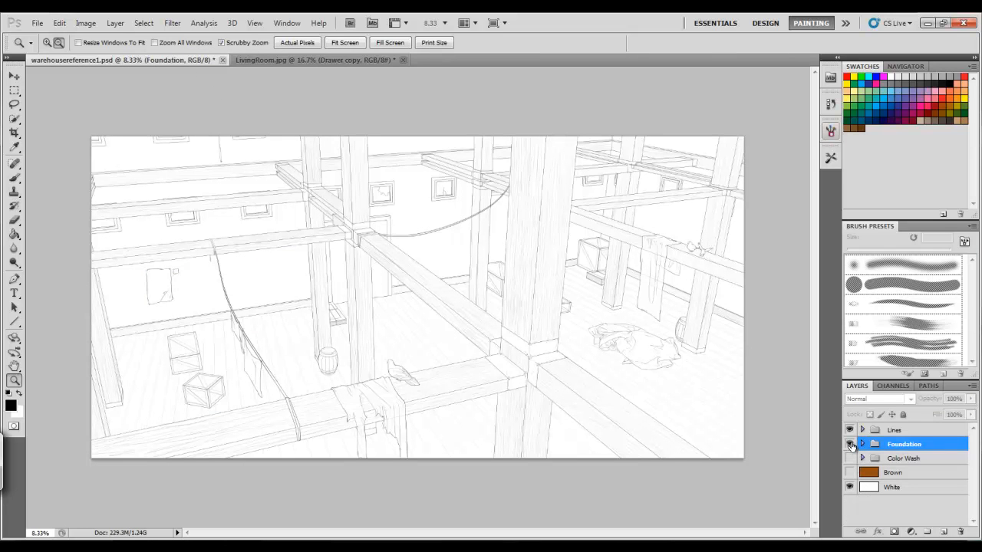
click(862, 444)
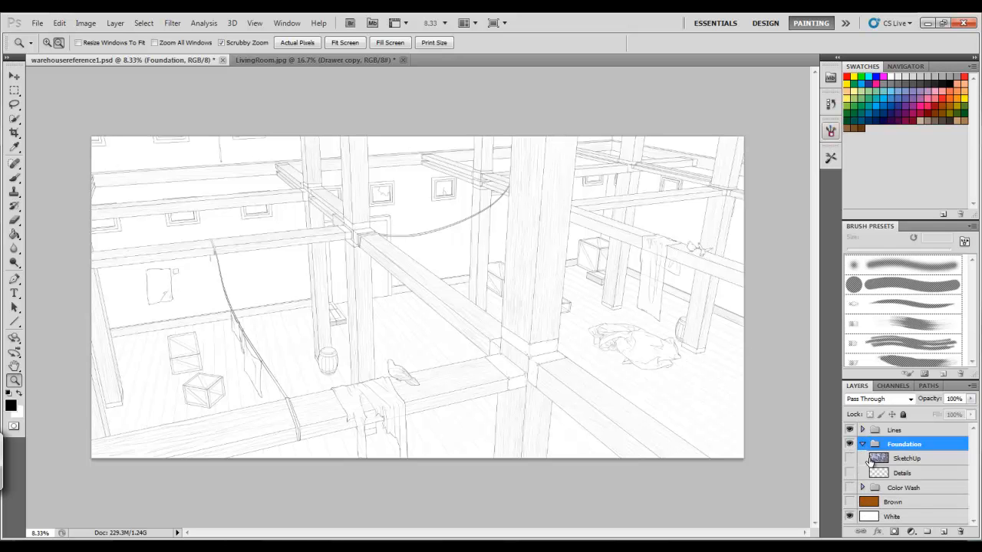
click(873, 459)
click(849, 459)
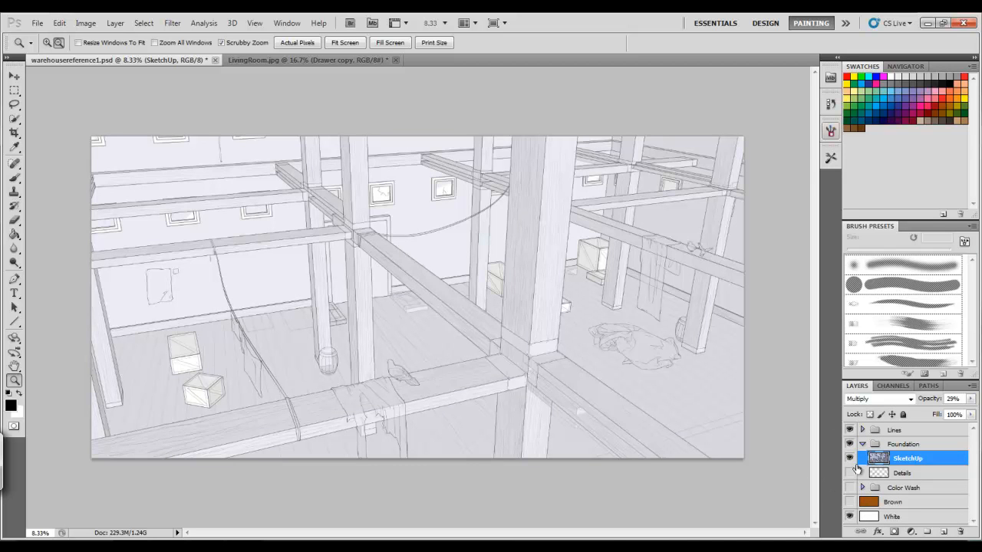
Hide the Lines group, set the SketchUp layer's opacity to 31%, and show the Lines group again
click(849, 430)
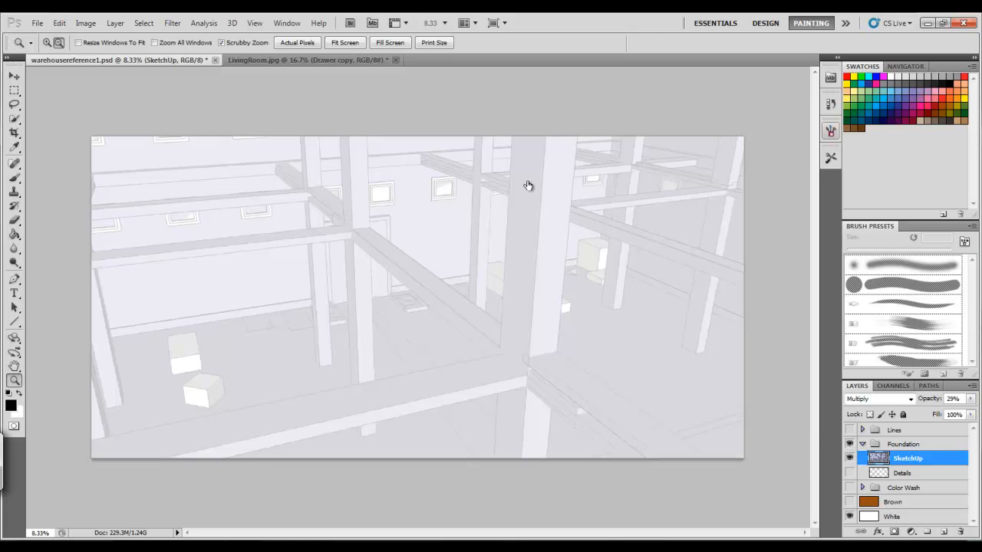
click(970, 399)
drag(927, 412, 972, 413)
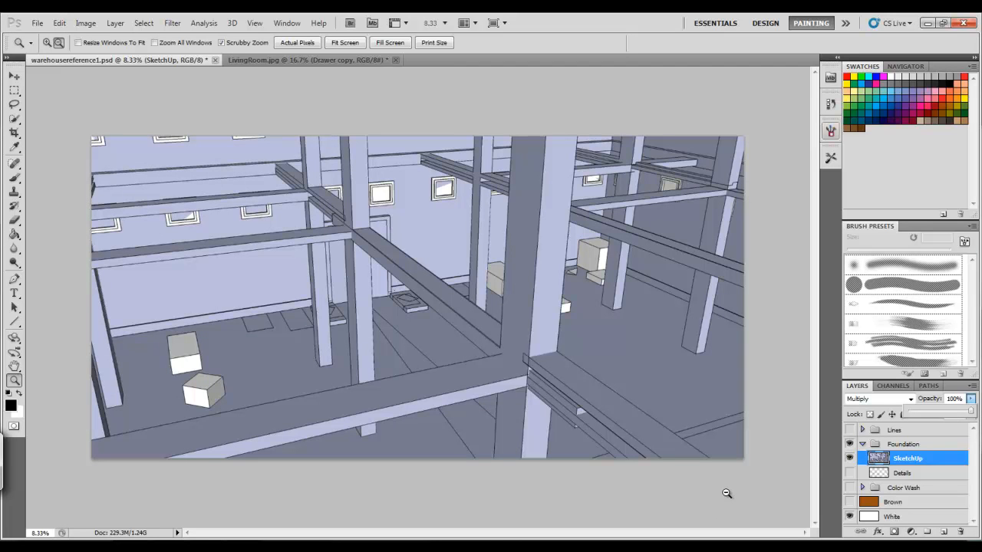
drag(970, 412, 927, 414)
click(849, 429)
click(848, 429)
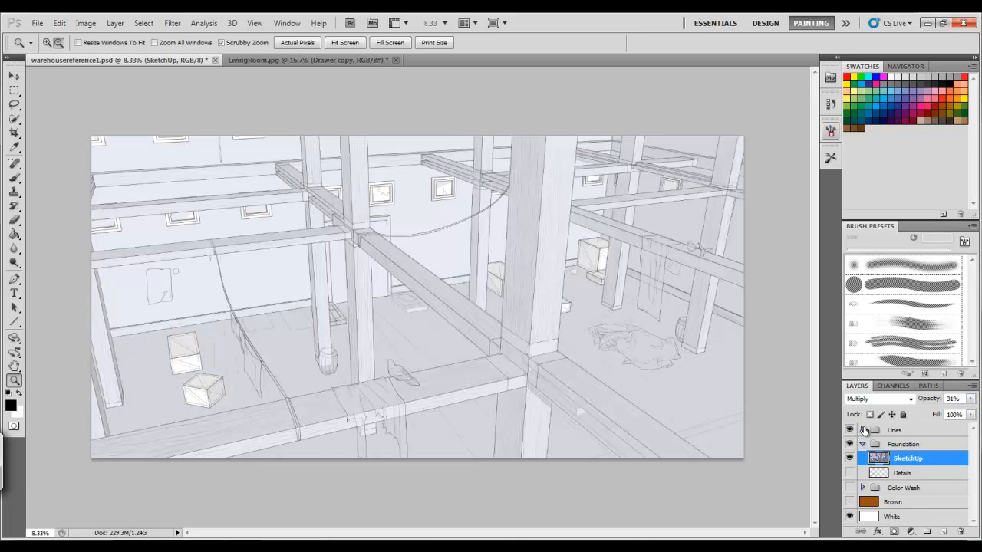
Expand the Lines group and hide its Details, Boxes and Wood subgroups to inspect the base line art
click(862, 430)
drag(849, 444, 849, 472)
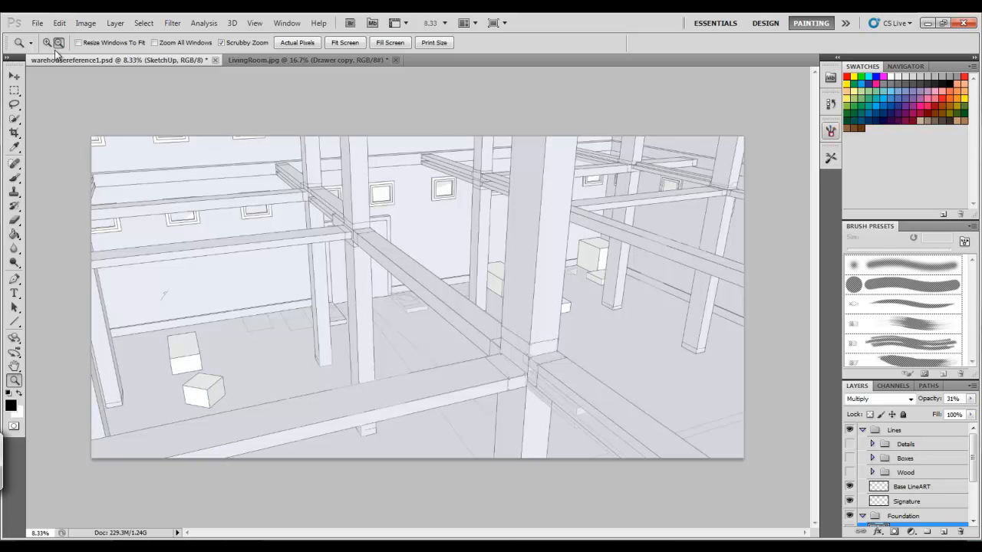
drag(533, 373, 562, 434)
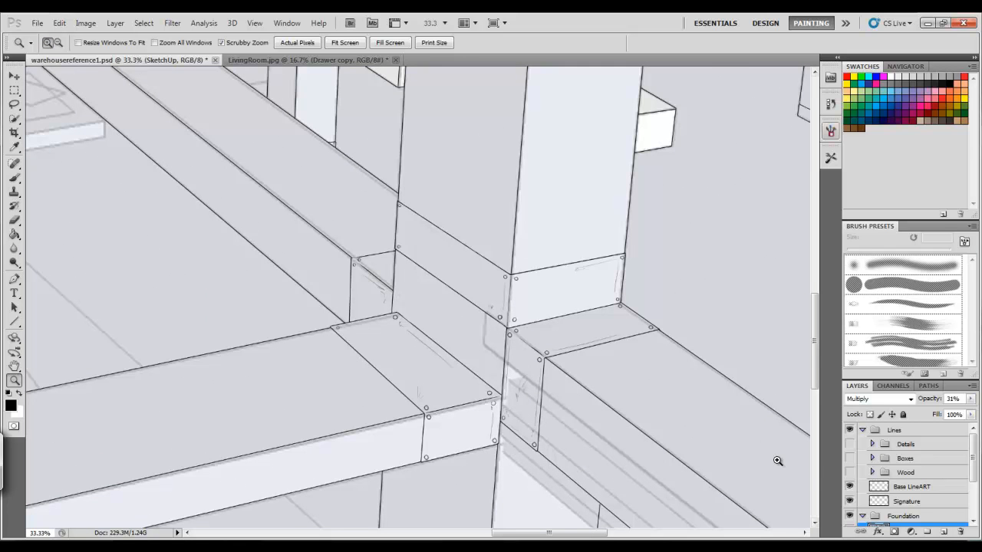
click(505, 357)
mouse_move(816, 341)
mouse_down()
mouse_move(816, 356)
mouse_move(815, 344)
mouse_up()
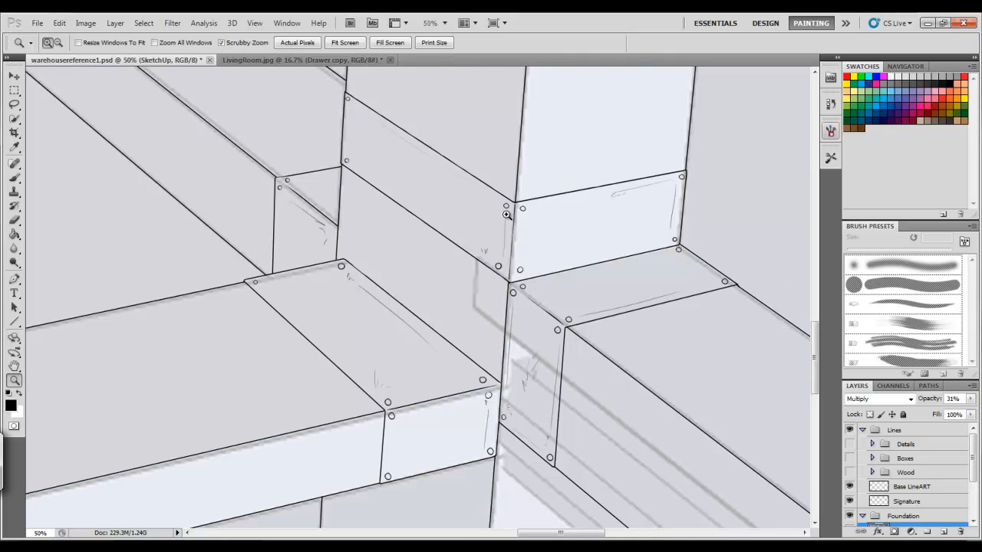
Zoom the warehouse painting out to 25% and hide the SketchUp layer
click(59, 43)
click(204, 235)
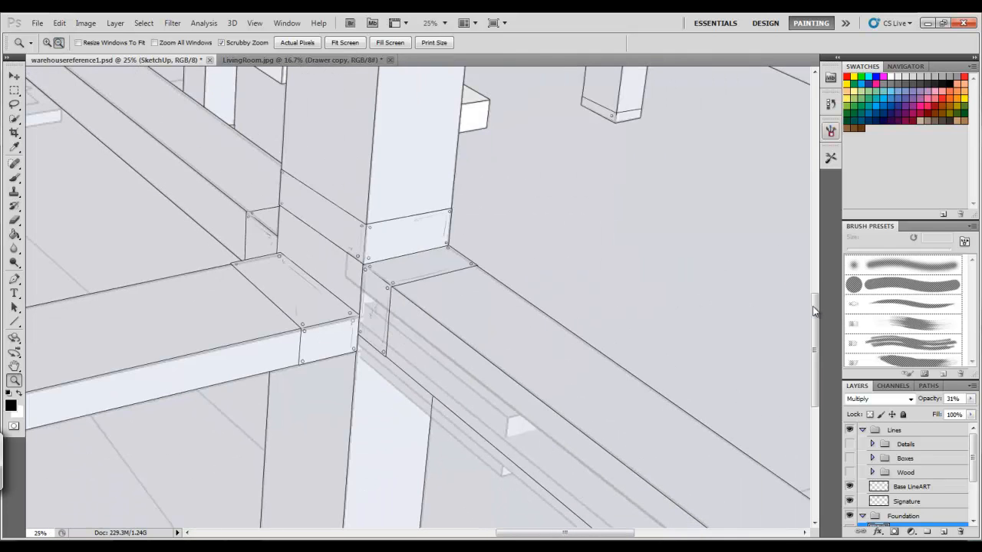
drag(819, 318, 817, 200)
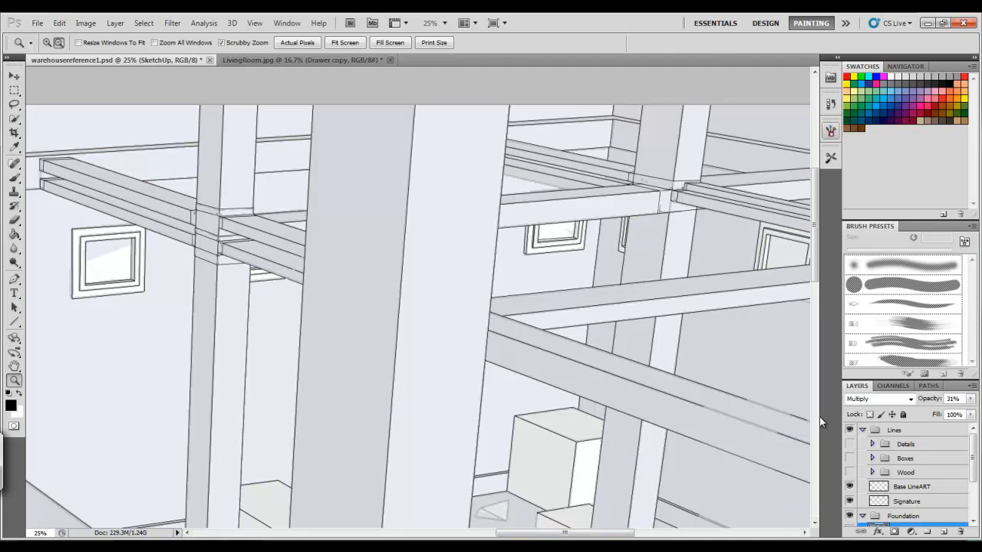
drag(815, 261, 819, 296)
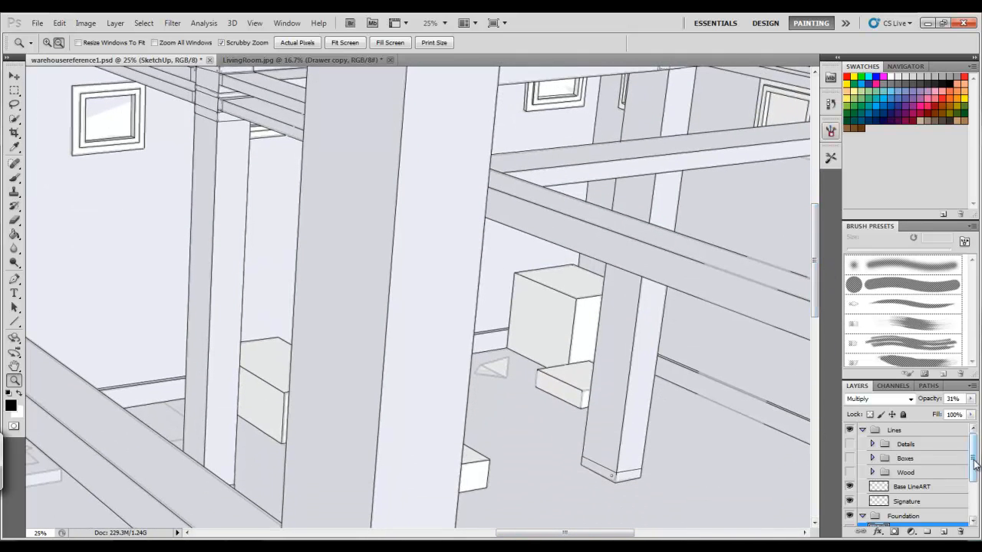
scroll(944, 482, down, 2)
click(849, 498)
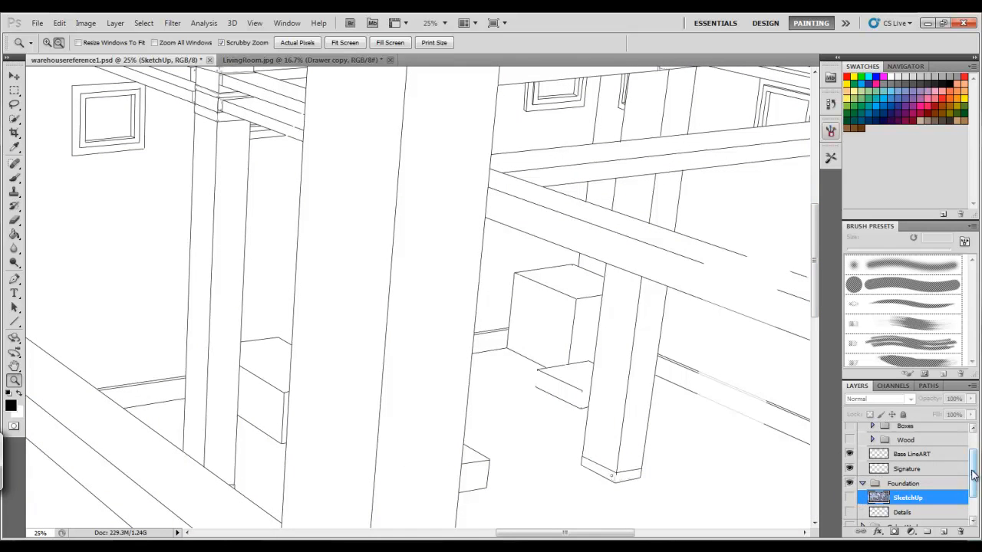
Show the Wood and Boxes subgroups of the Lines group again
scroll(973, 460, up, 2)
click(849, 469)
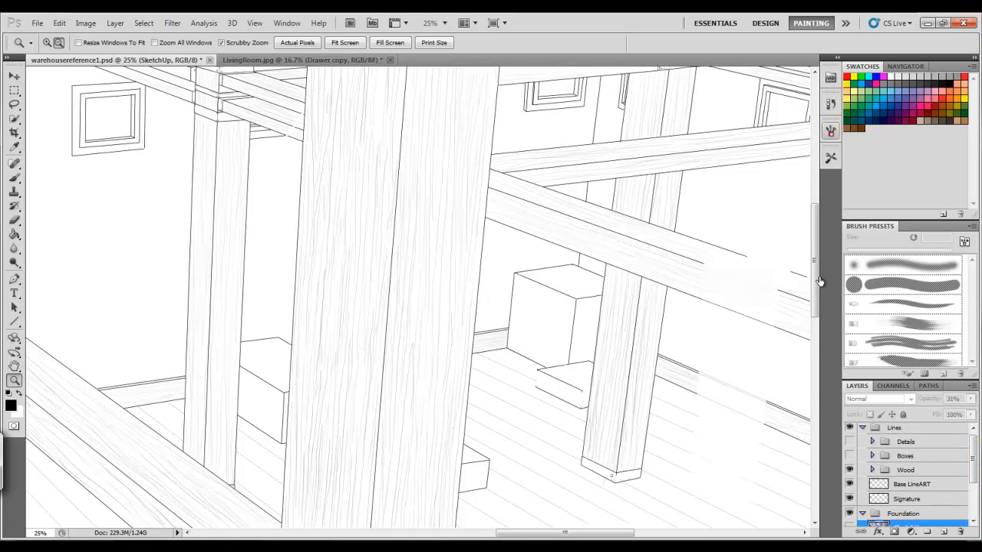
drag(815, 249, 825, 322)
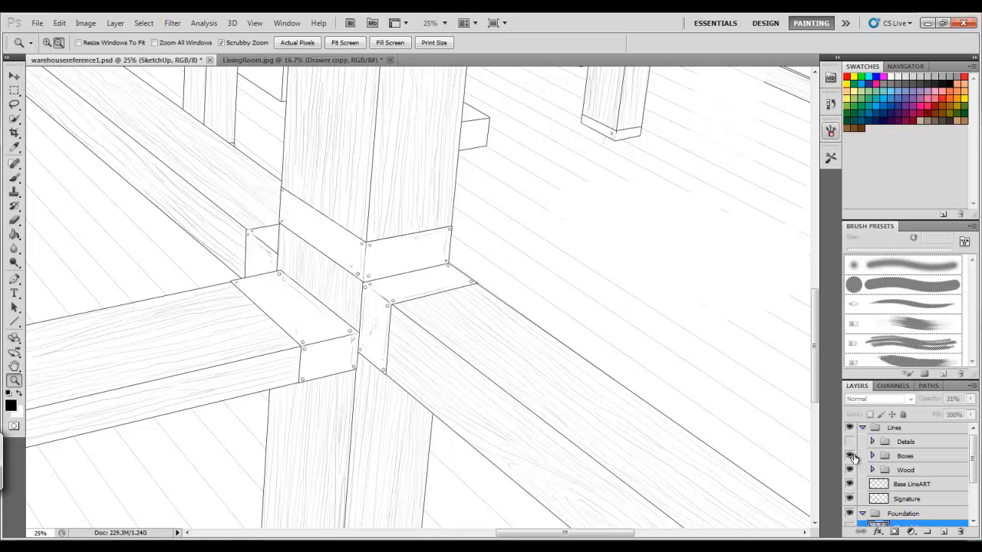
drag(816, 372, 816, 311)
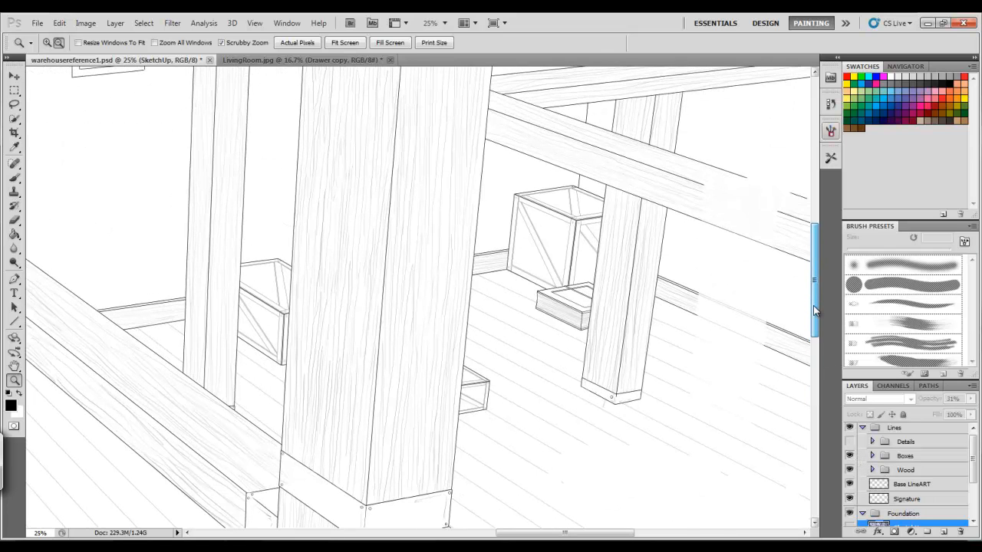
Zoom in on the crates on the floor to inspect their line work closely
click(48, 44)
drag(524, 533, 324, 533)
drag(816, 279, 819, 373)
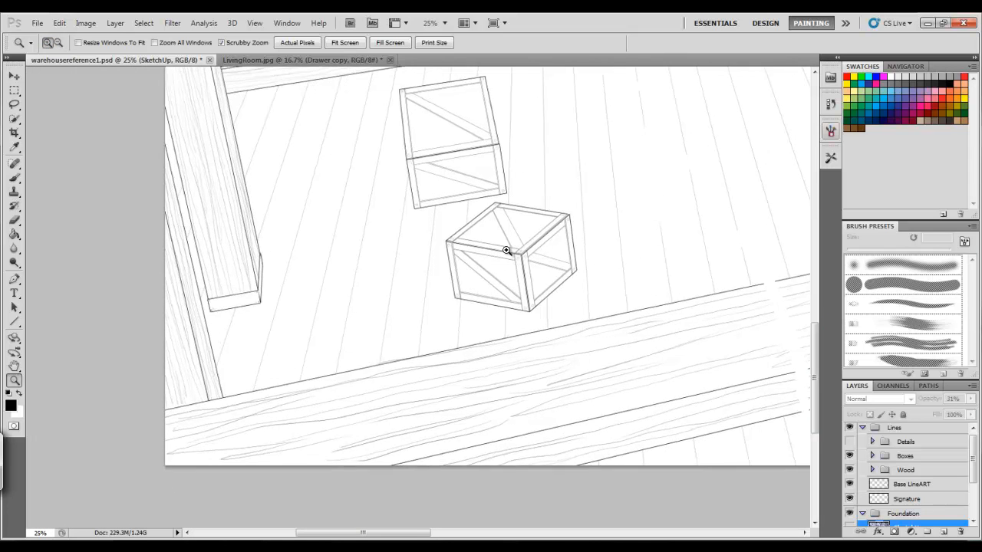
click(507, 256)
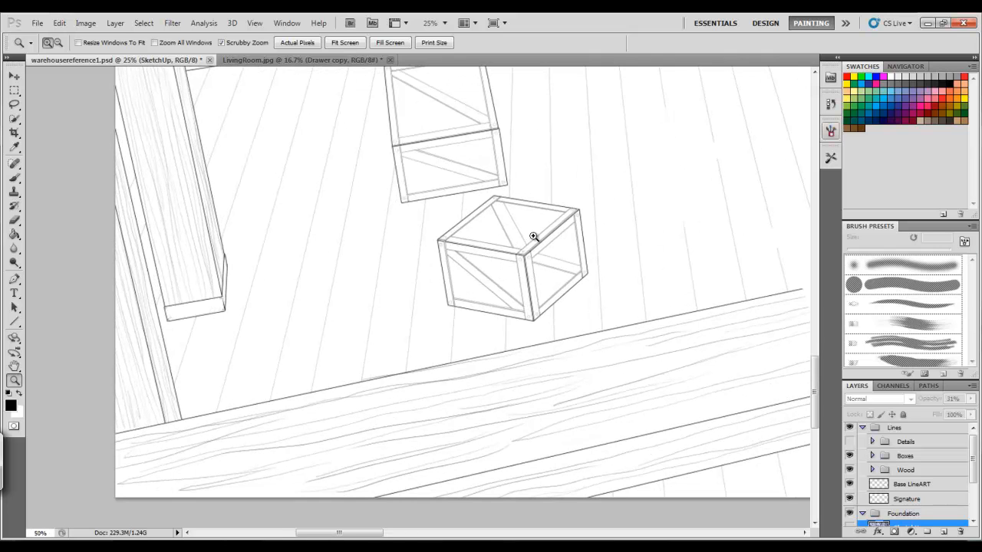
click(527, 237)
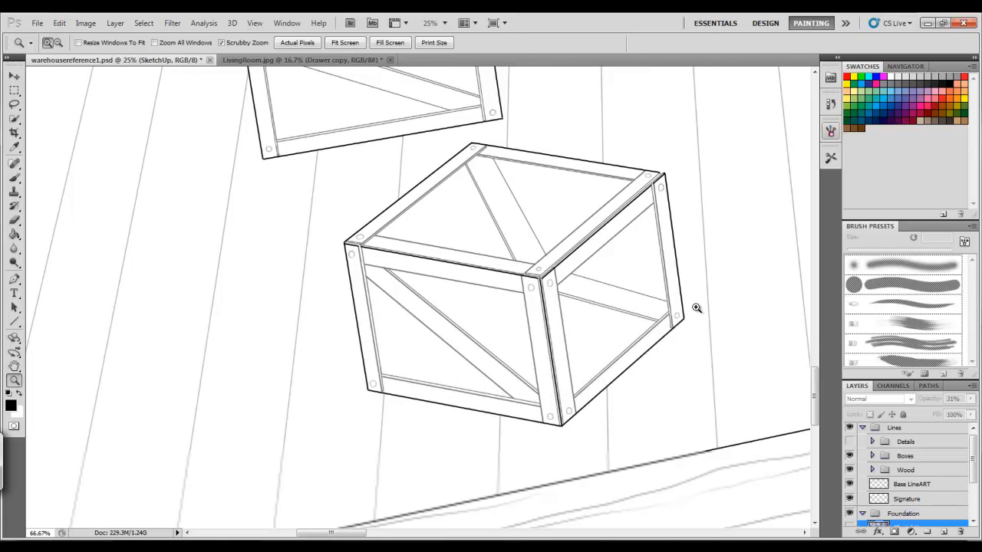
click(584, 261)
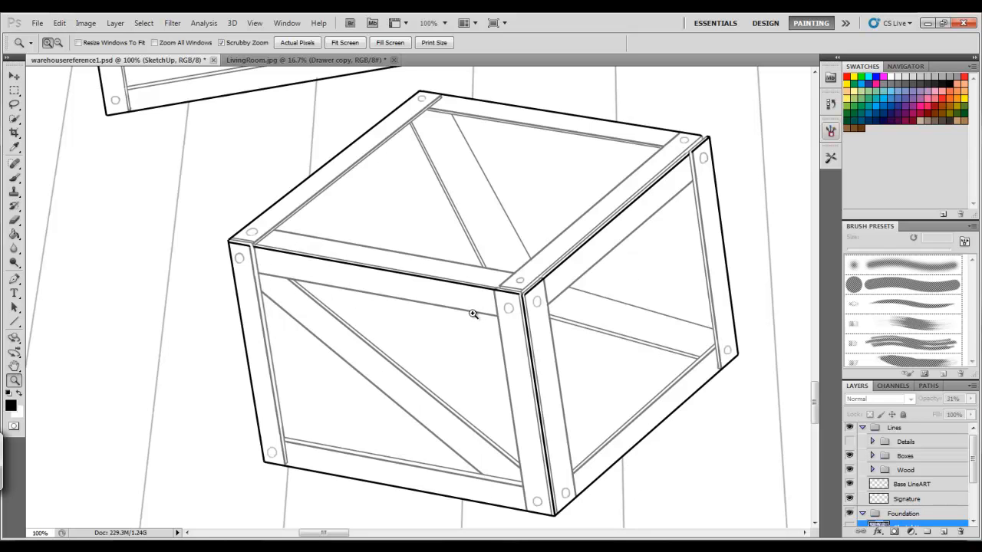
click(14, 322)
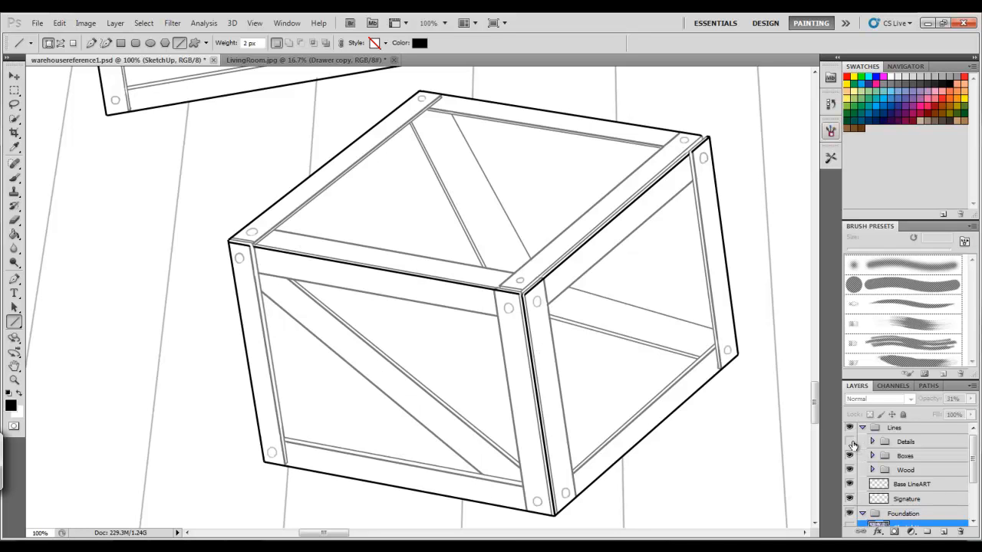
click(14, 380)
click(58, 42)
click(228, 226)
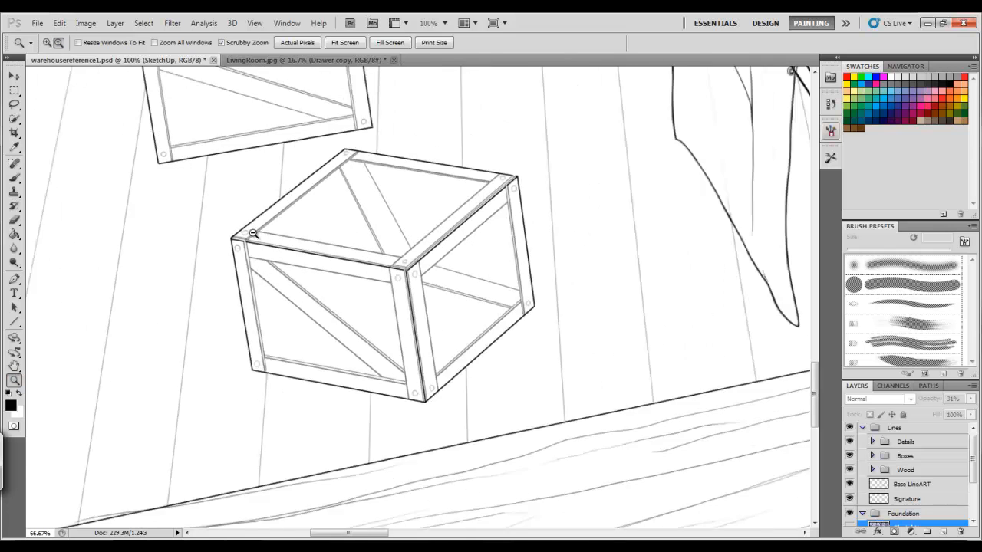
click(252, 234)
click(267, 243)
click(271, 246)
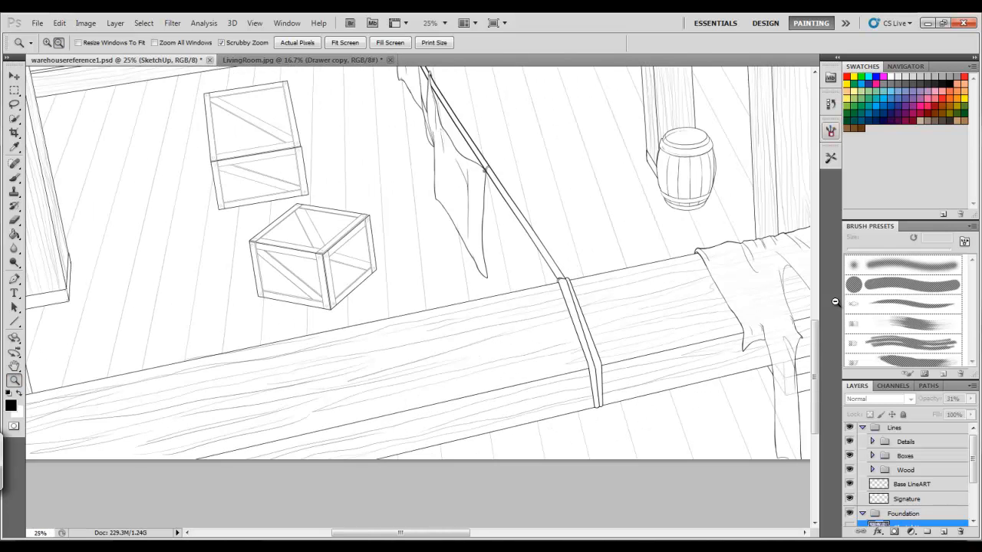
Pan across the painting and zoom out to review the whole line drawing
drag(818, 365, 755, 325)
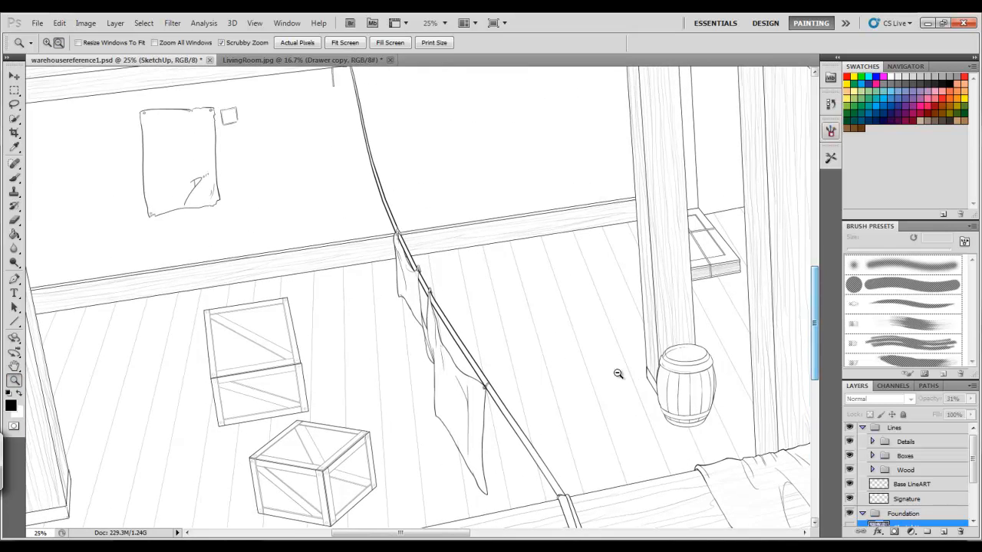
drag(813, 316, 818, 353)
drag(426, 532, 493, 536)
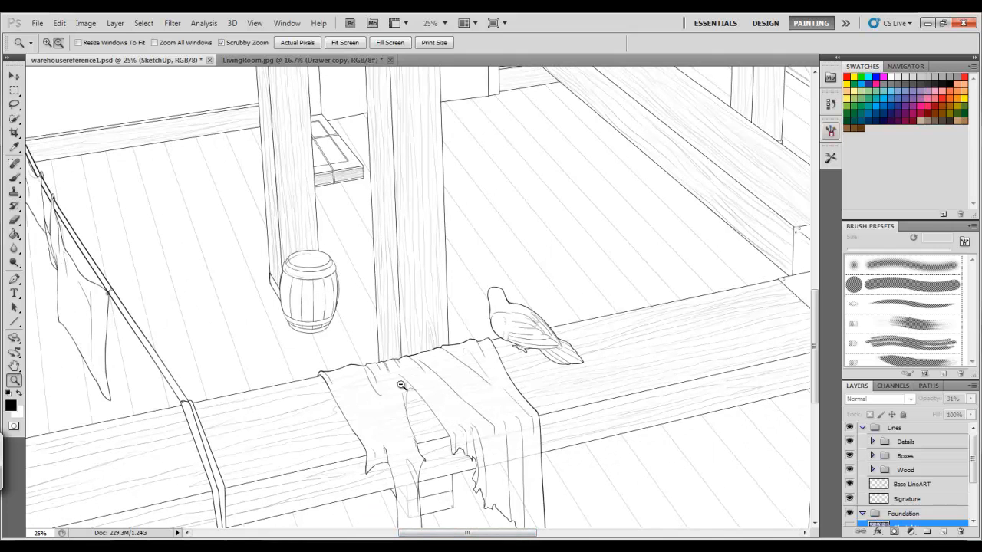
drag(511, 534, 564, 538)
drag(815, 318, 819, 230)
click(297, 260)
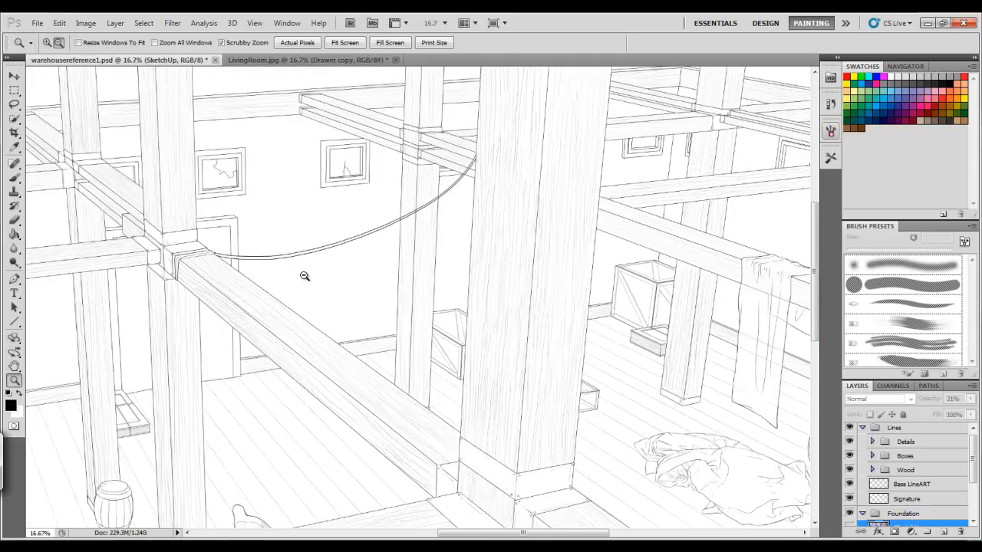
click(312, 284)
click(313, 285)
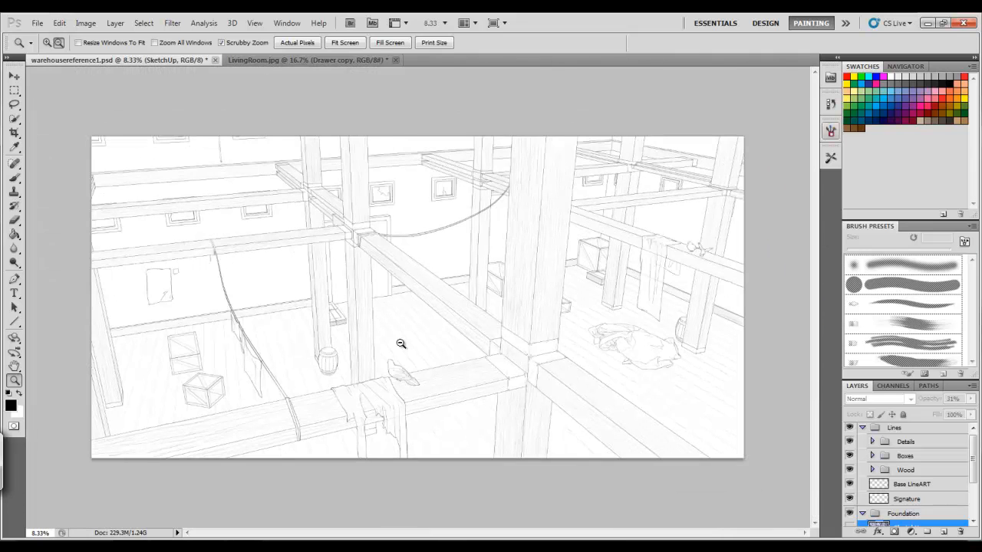